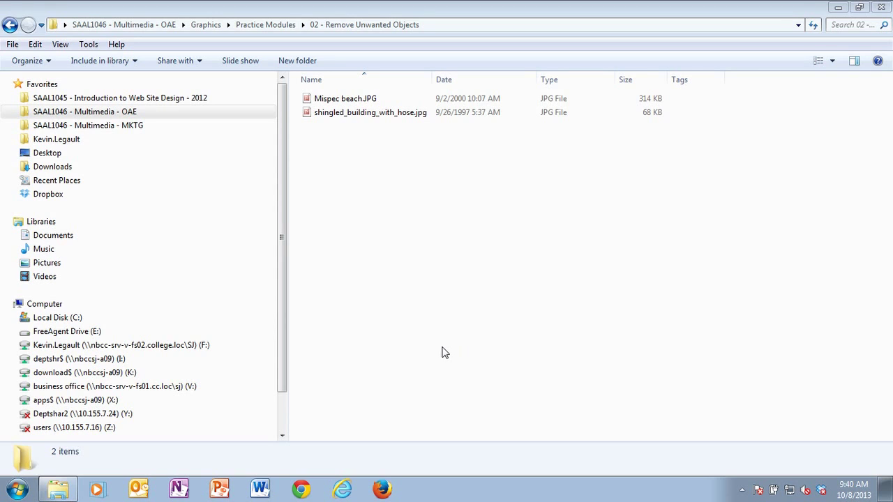
Launch GIMP and open shingled_building_with_hose.jpg in it.
{"action": "left_click", "coordinate": [17, 490]}
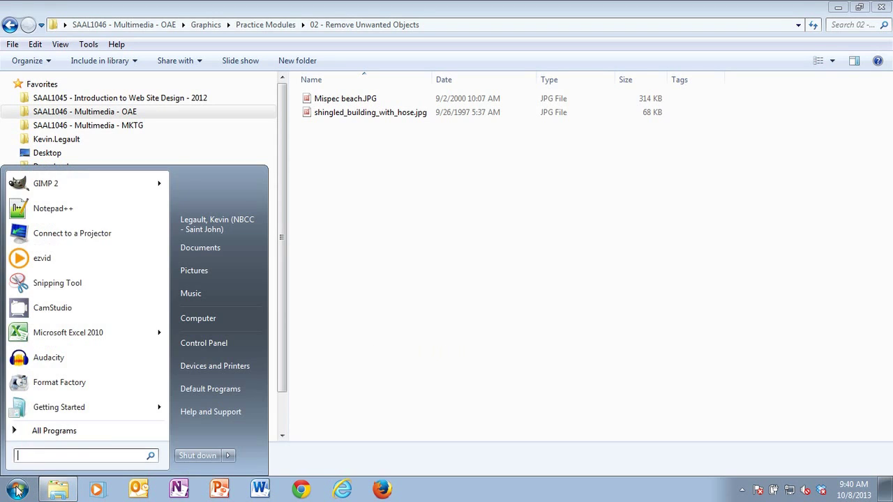
{"action": "left_click", "coordinate": [63, 192]}
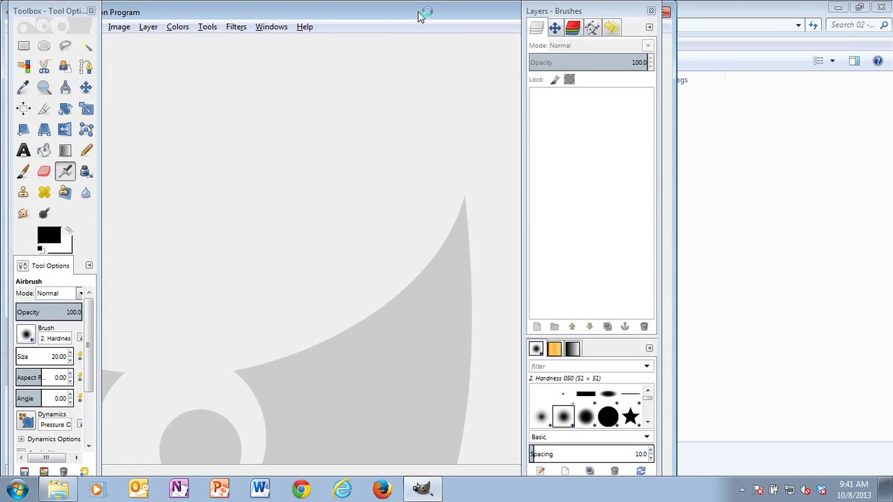
{"action": "left_click_drag", "start_coordinate": [419, 16], "coordinate": [448, 156]}
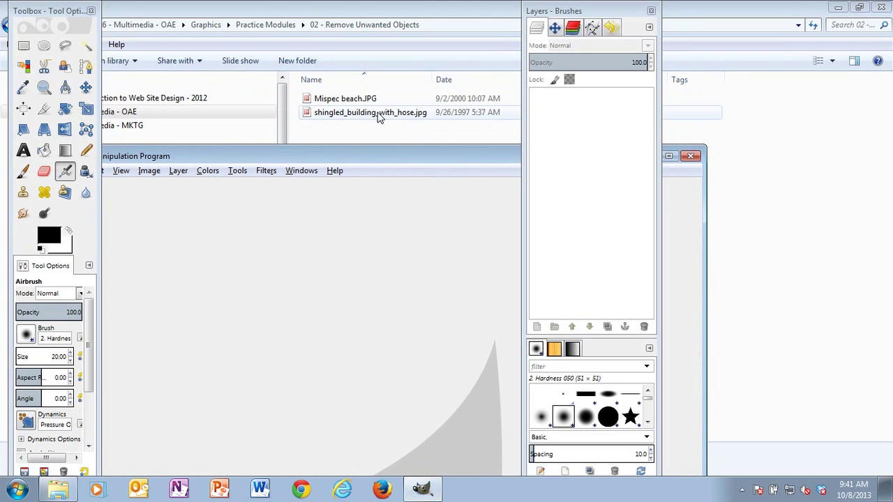
{"action": "left_click_drag", "start_coordinate": [379, 117], "coordinate": [341, 298]}
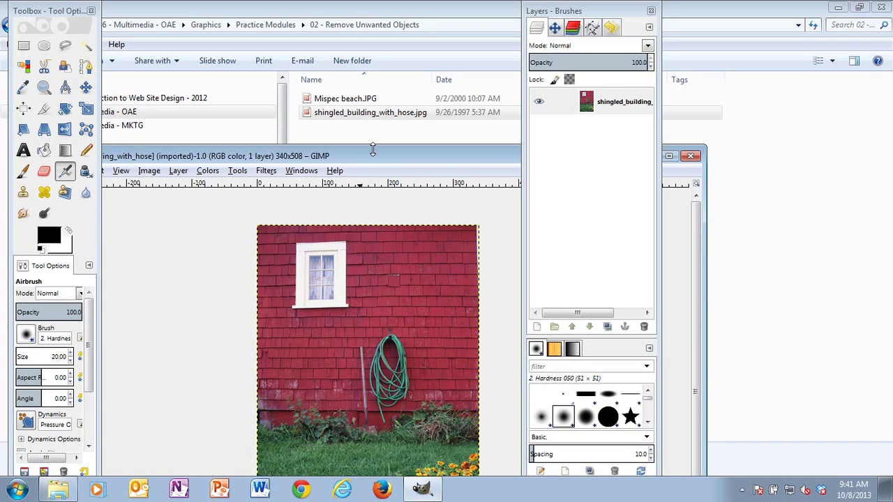
Switch GIMP to Single-Window Mode and maximize the window.
{"action": "left_click", "coordinate": [302, 173]}
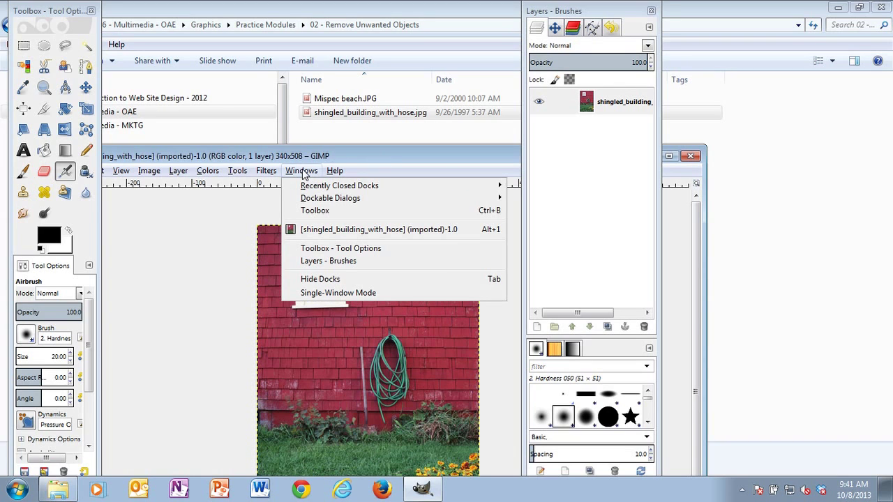
{"action": "left_click", "coordinate": [335, 293]}
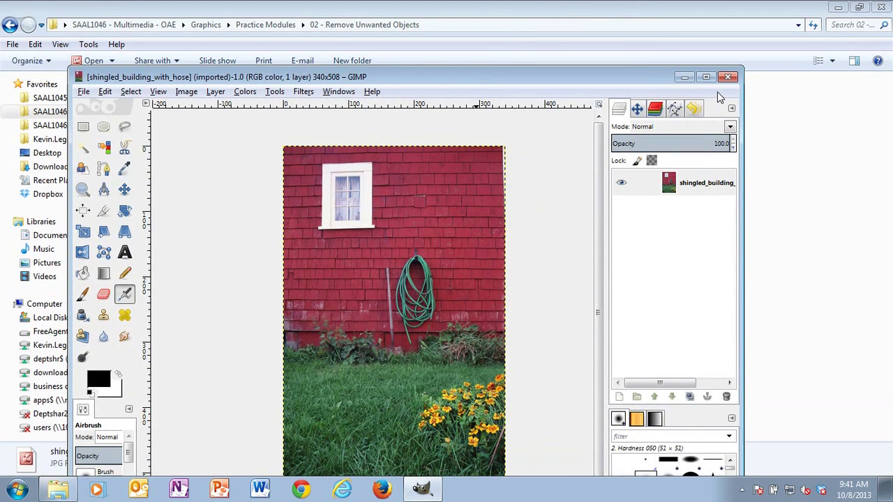
{"action": "left_click", "coordinate": [708, 75]}
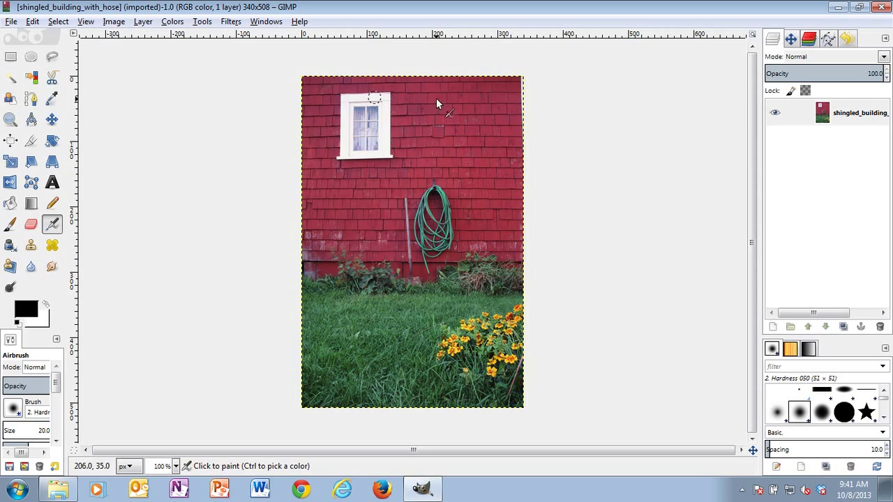
Zoom to 313% and move the Navigation preview up to the white window.
{"action": "left_click", "coordinate": [793, 40]}
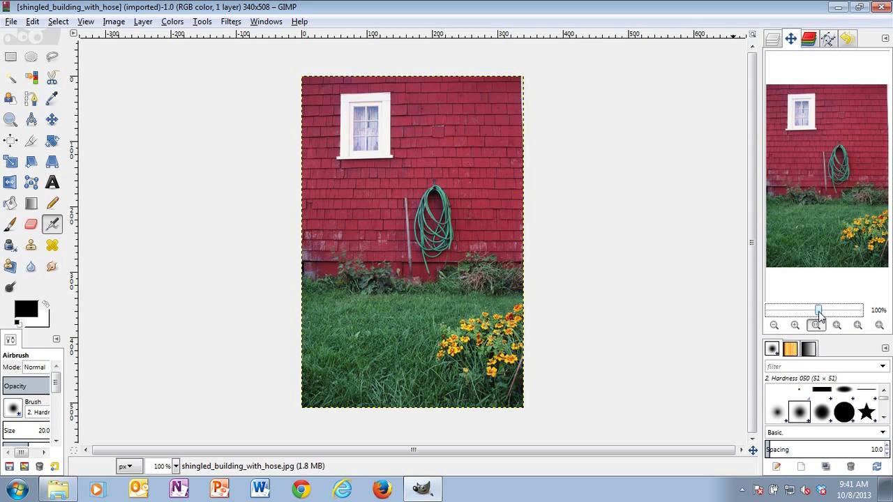
{"action": "left_click_drag", "start_coordinate": [813, 310], "coordinate": [824, 312]}
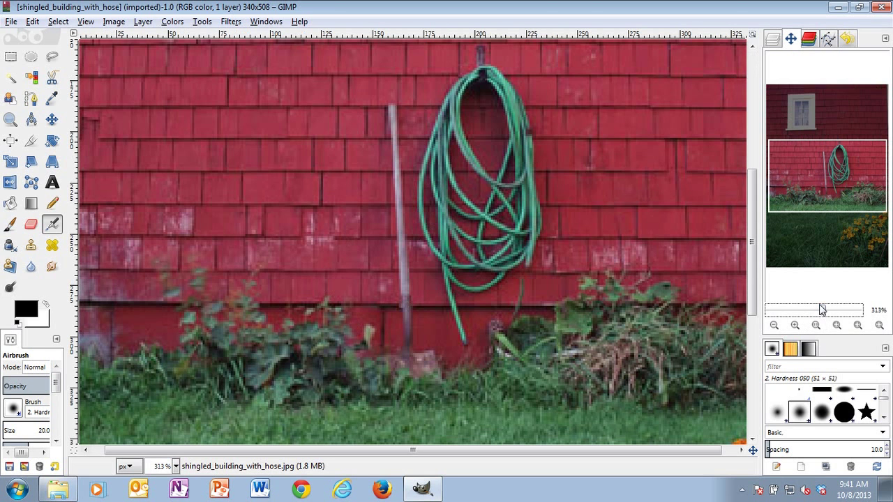
{"action": "left_click_drag", "start_coordinate": [827, 173], "coordinate": [812, 118]}
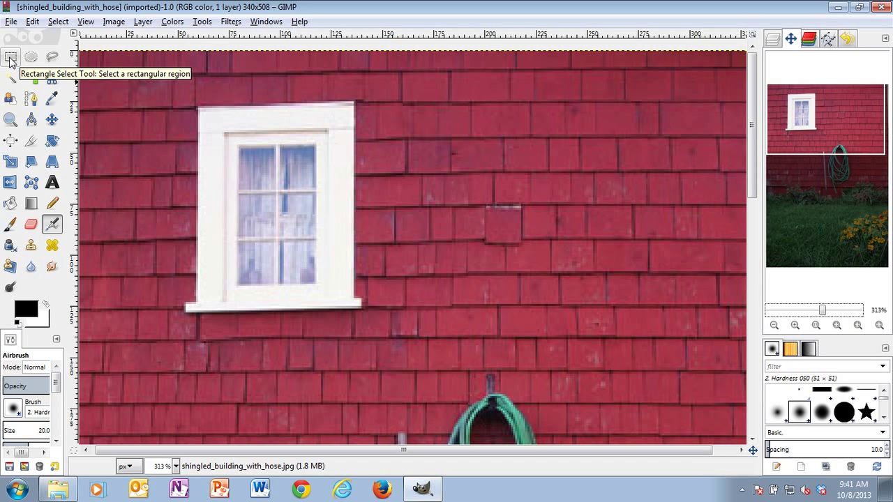
Draw a 183×135-pixel rectangle selection over the bare shingles right of the window.
{"action": "left_click", "coordinate": [10, 58]}
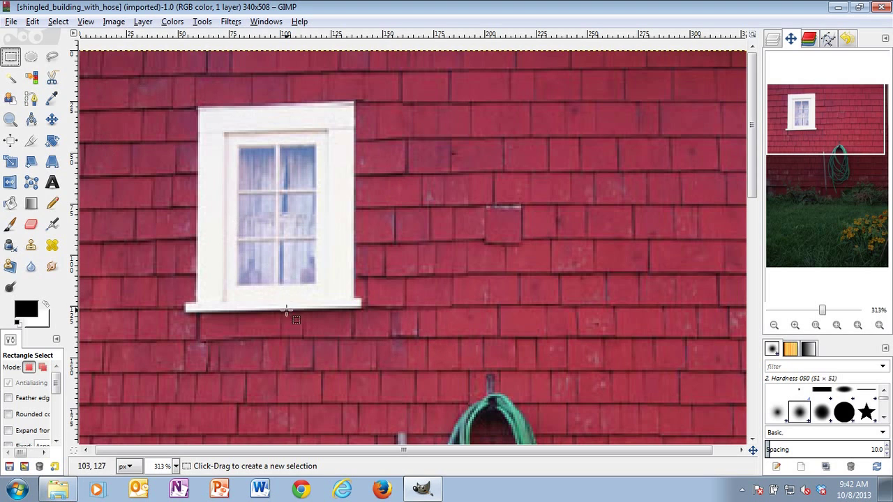
{"action": "left_click_drag", "start_coordinate": [405, 450], "coordinate": [439, 450]}
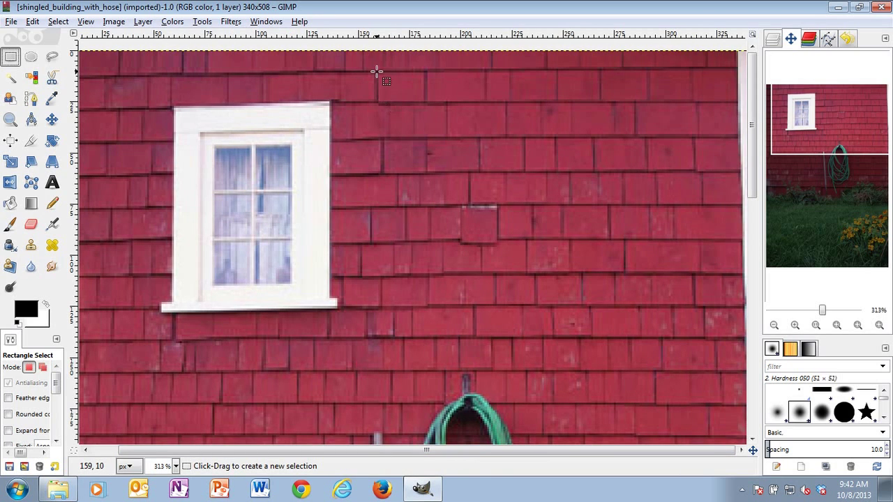
{"action": "left_click_drag", "start_coordinate": [360, 66], "coordinate": [734, 340]}
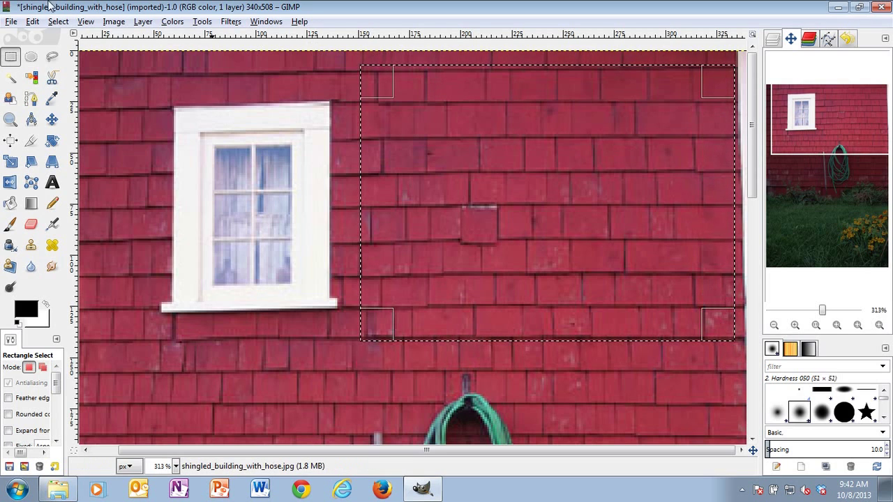
Copy the selected shingle patch and paste it as a new layer.
{"action": "left_click", "coordinate": [32, 21]}
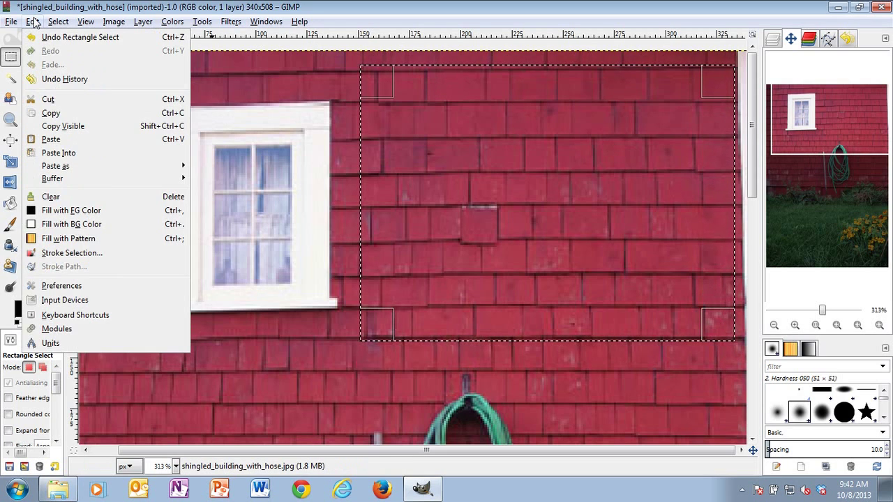
{"action": "left_click", "coordinate": [64, 114]}
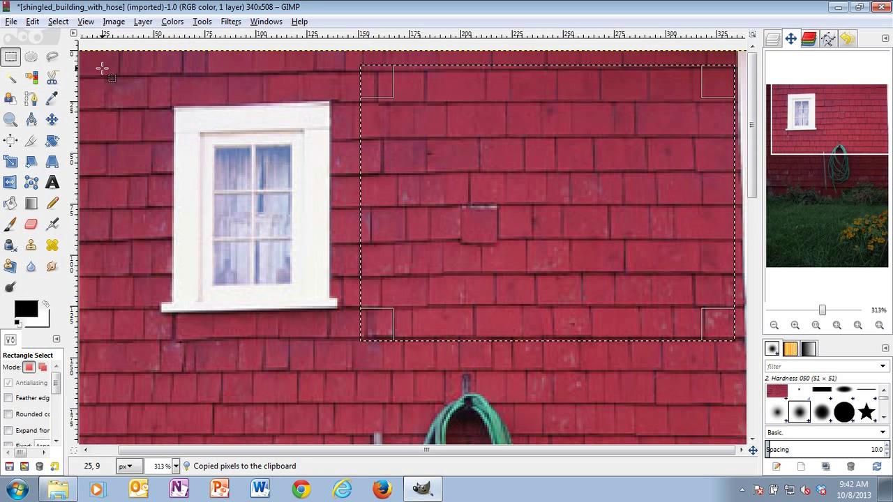
{"action": "left_click", "coordinate": [33, 21]}
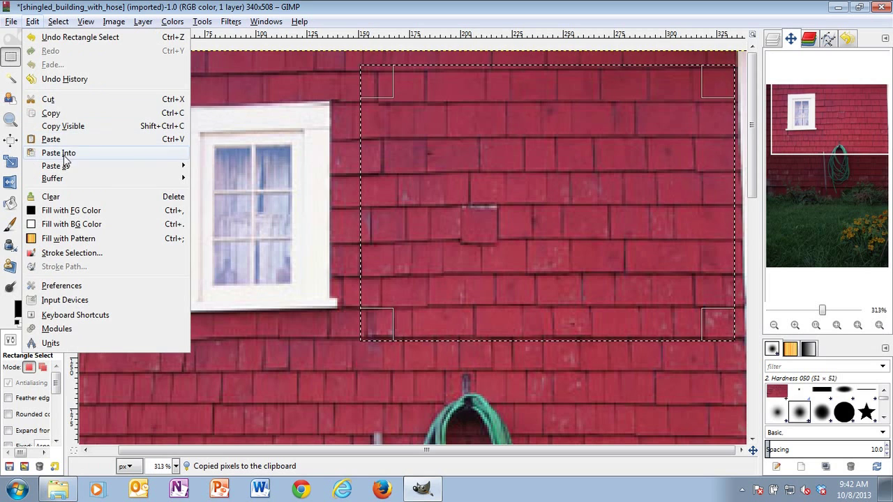
{"action": "mouse_move", "coordinate": [70, 166]}
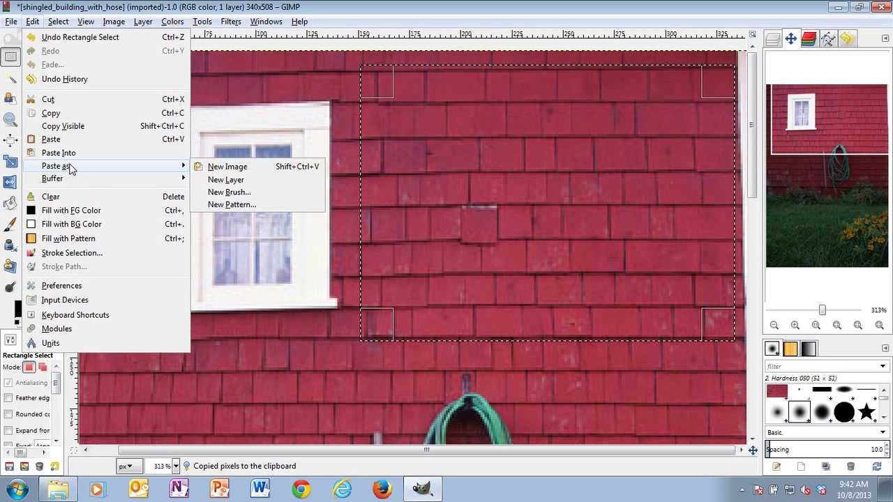
{"action": "left_click", "coordinate": [214, 180]}
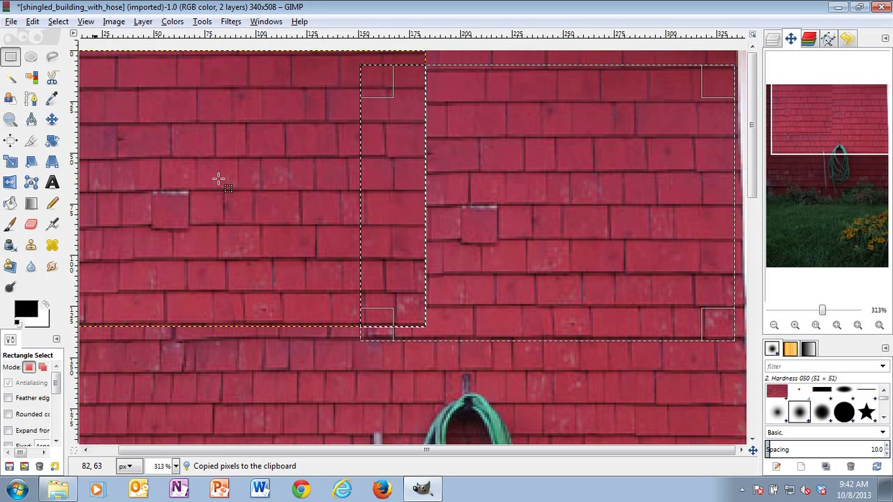
Make the Clipboard layer active in the Layers panel.
{"action": "left_click", "coordinate": [776, 43]}
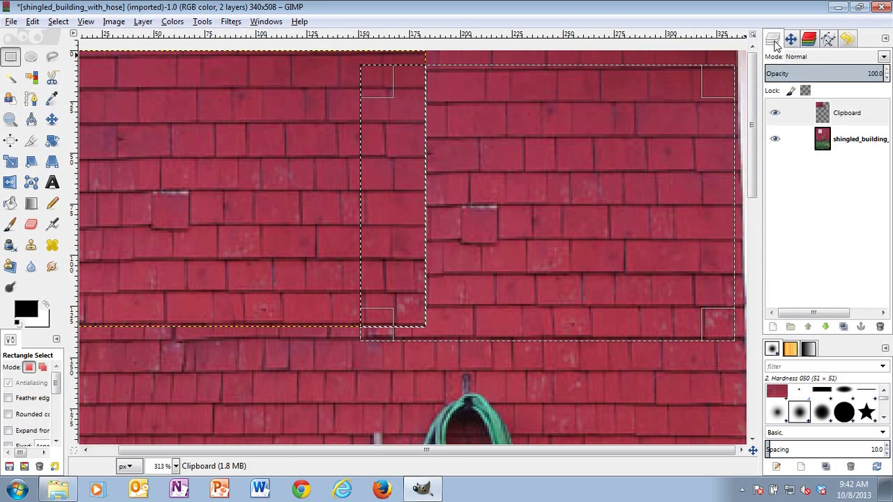
{"action": "left_click", "coordinate": [869, 123]}
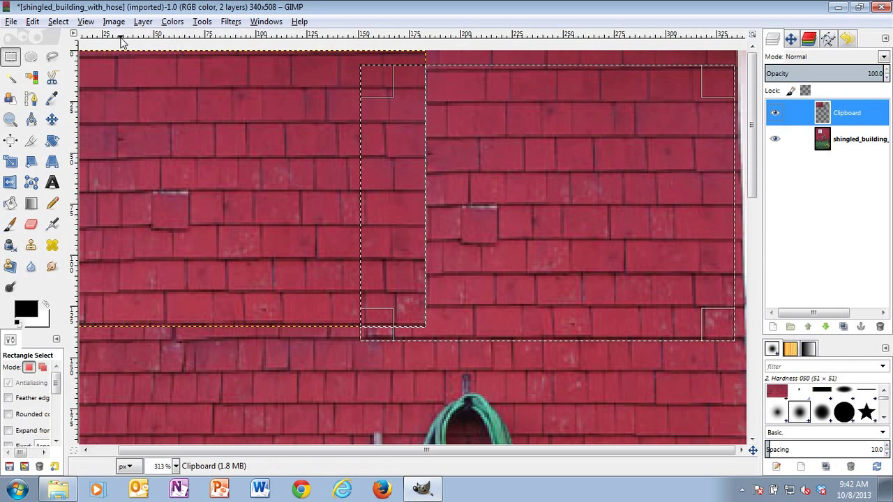
{"action": "left_click", "coordinate": [58, 20]}
Clear the selection and zoom the view out to 150%.
{"action": "left_click", "coordinate": [73, 53]}
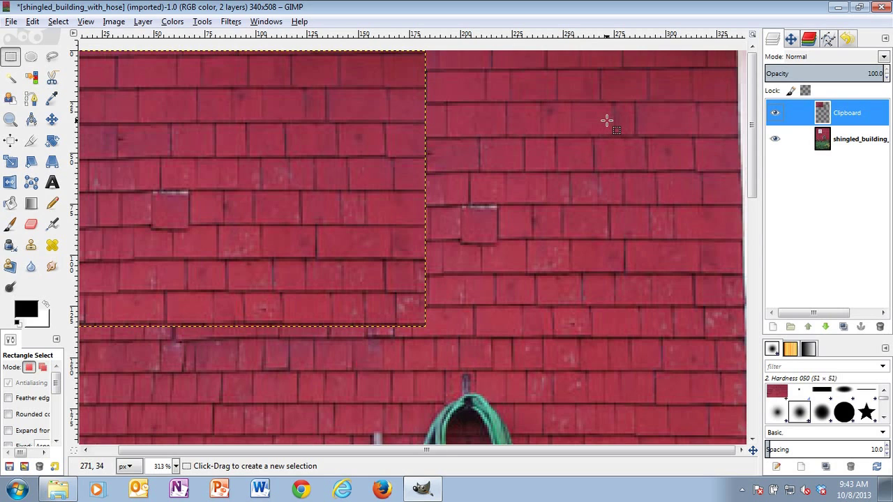
{"action": "left_click", "coordinate": [793, 41]}
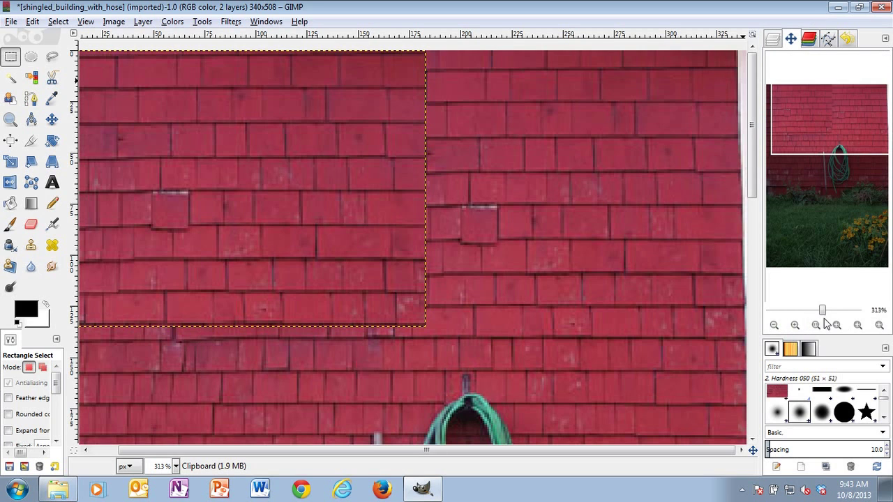
{"action": "left_click_drag", "start_coordinate": [820, 311], "coordinate": [817, 312]}
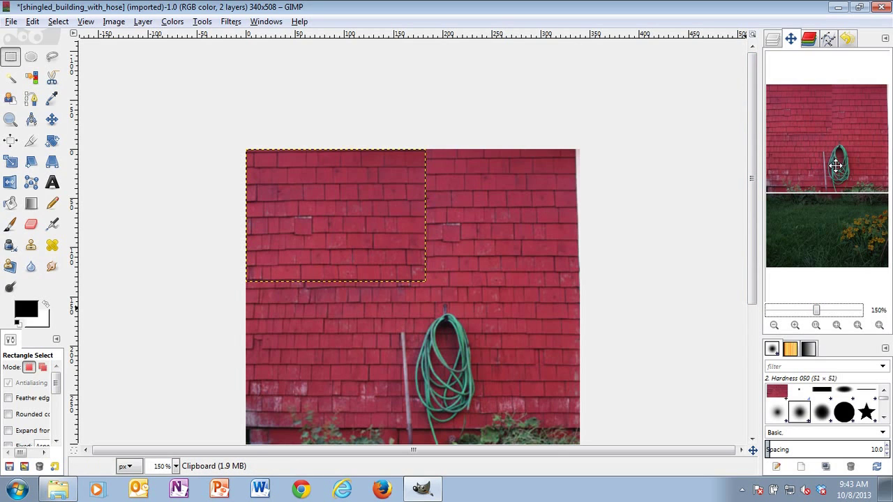
Rename the Clipboard layer to 'Shingle Cover'.
{"action": "left_click", "coordinate": [774, 39]}
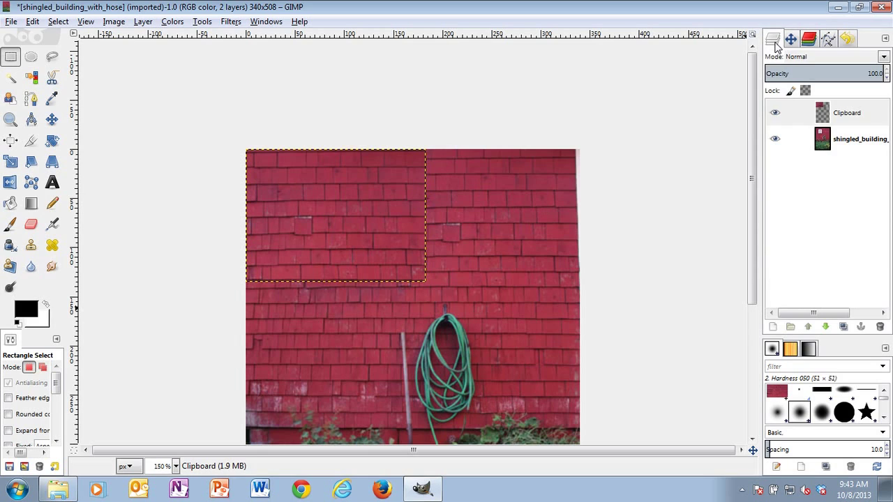
{"action": "double_click", "coordinate": [852, 115]}
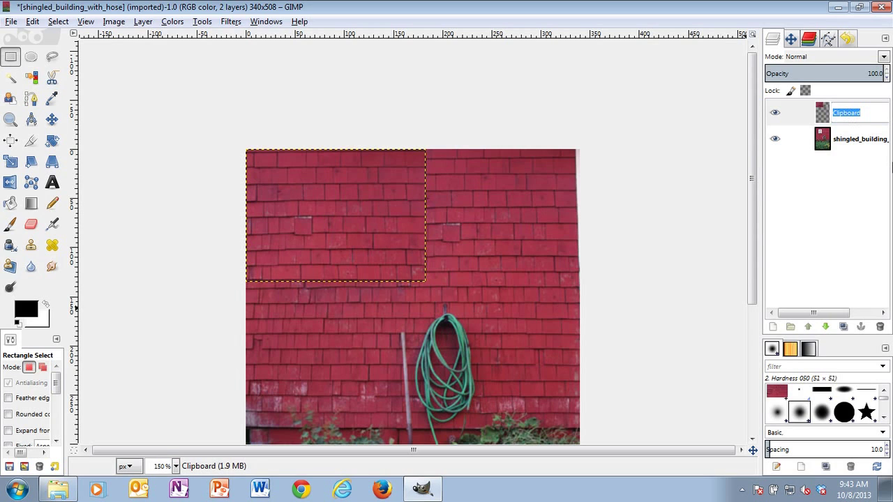
{"action": "type", "text": "Shingle Cover"}
{"action": "key", "text": "Return"}
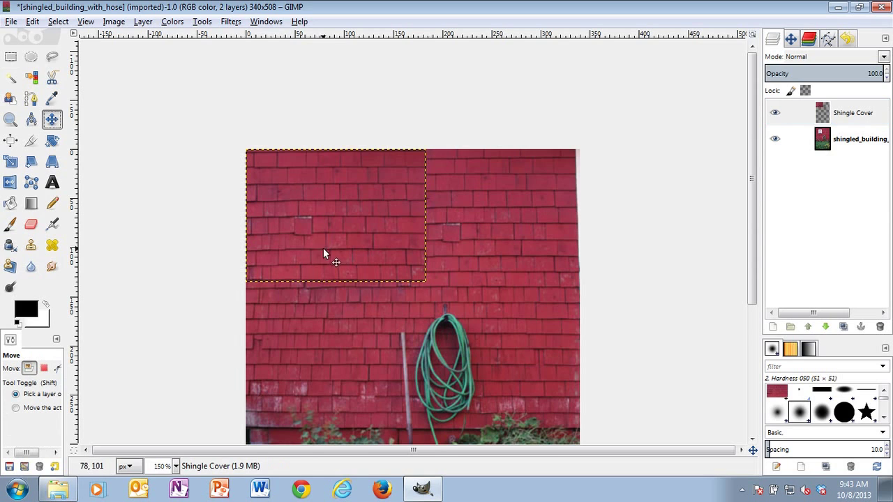
Move the Shingle Cover patch over the window and zoom to 208%.
{"action": "mouse_move", "coordinate": [334, 231]}
{"action": "left_mouse_down"}
{"action": "mouse_move", "coordinate": [345, 237]}
{"action": "mouse_move", "coordinate": [331, 240]}
{"action": "left_mouse_up"}
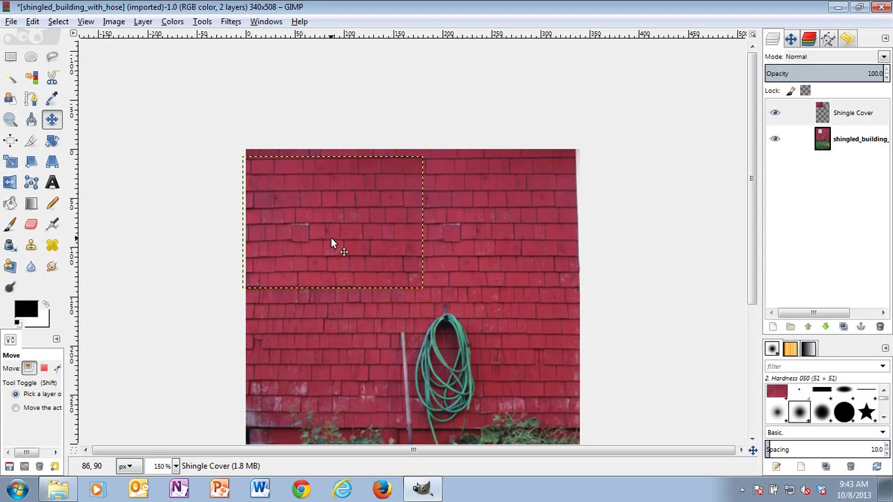
{"action": "left_click", "coordinate": [792, 40]}
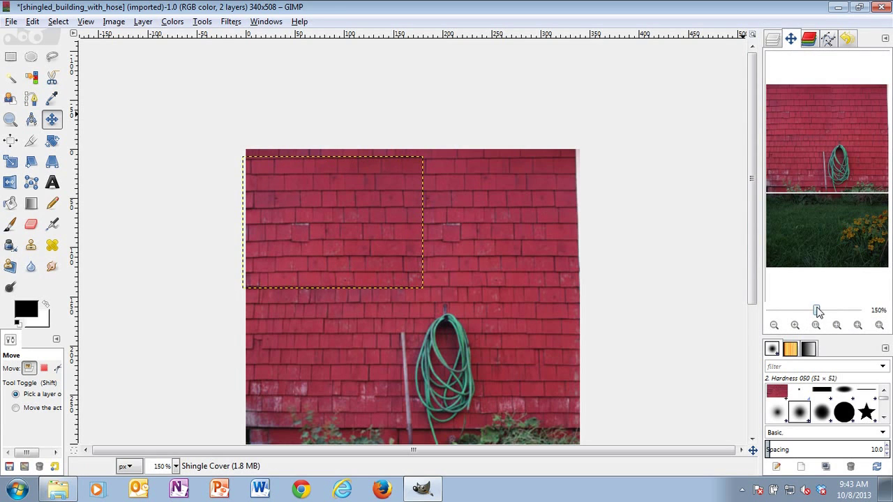
{"action": "left_click_drag", "start_coordinate": [818, 310], "coordinate": [820, 311]}
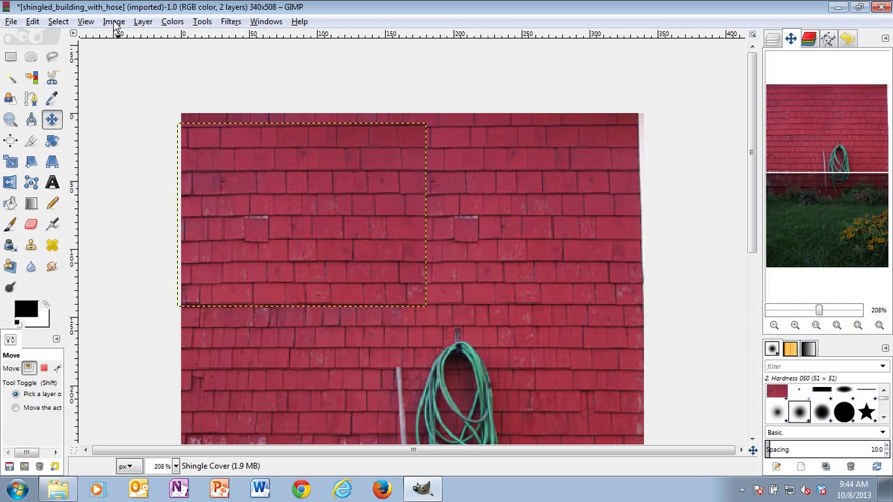
Hide the layer boundary and nudge the patch so its rows align with the wall.
{"action": "left_click", "coordinate": [88, 21]}
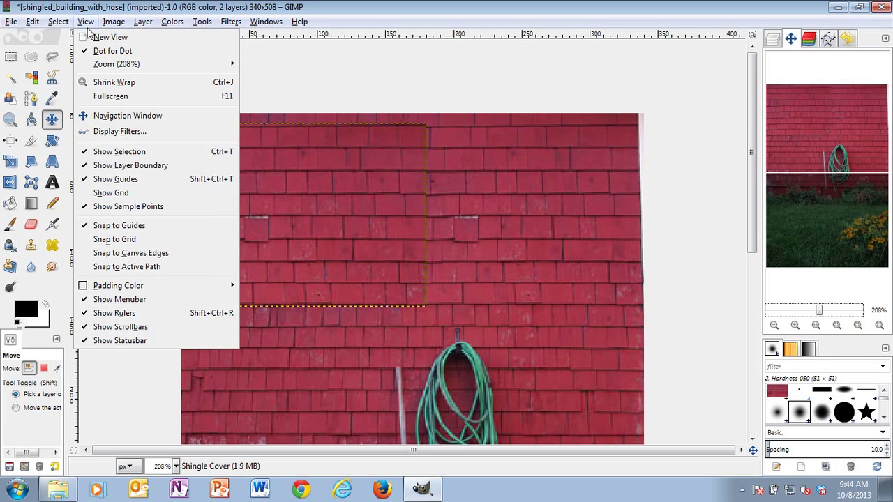
{"action": "left_click", "coordinate": [145, 169]}
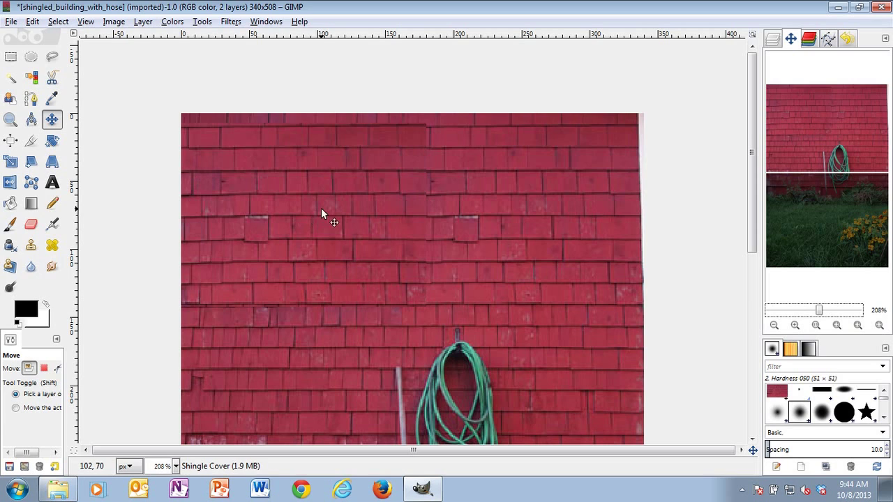
{"action": "left_click_drag", "start_coordinate": [329, 208], "coordinate": [335, 210]}
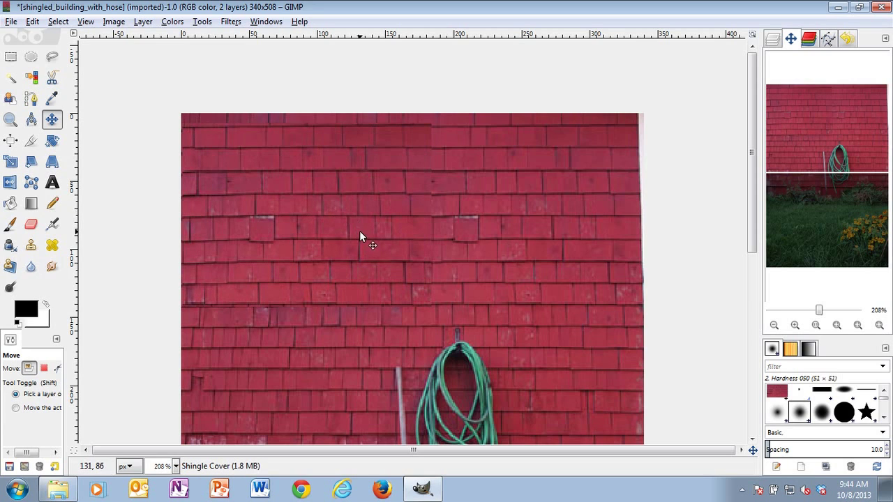
{"action": "left_click_drag", "start_coordinate": [367, 225], "coordinate": [367, 228]}
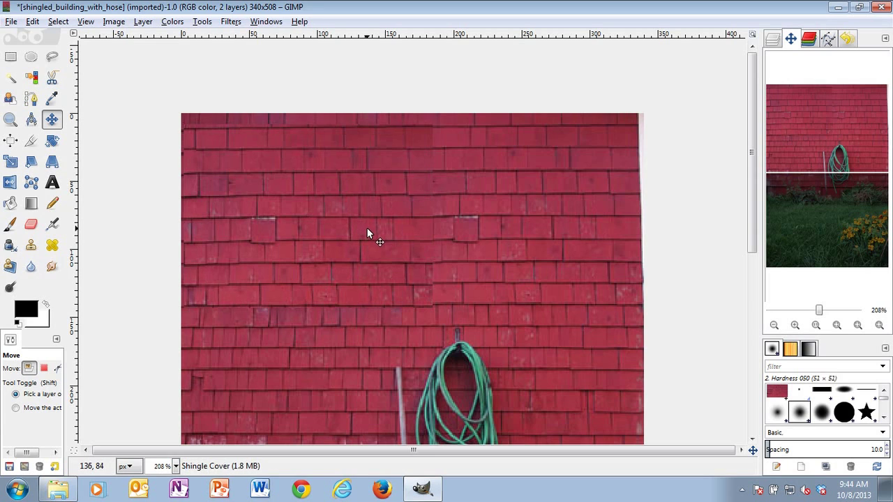
Shear the Shingle Cover patch vertically with a Y magnitude of -3.
{"action": "left_click", "coordinate": [30, 163]}
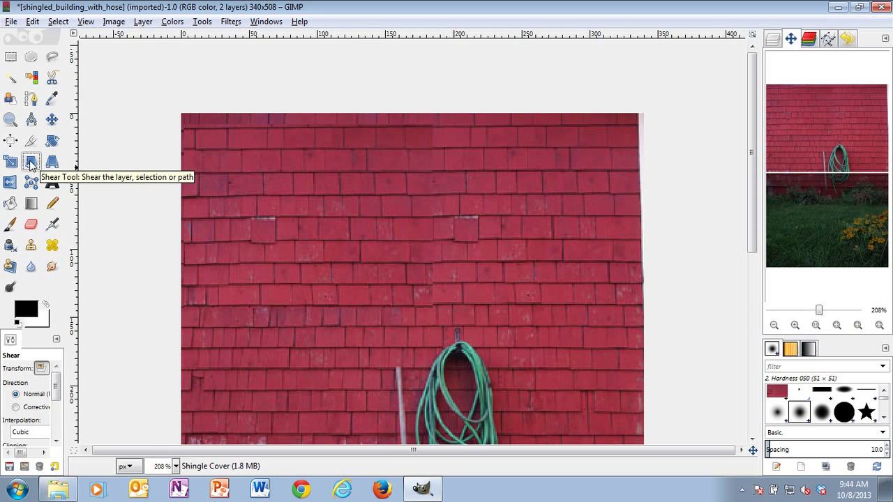
{"action": "left_click", "coordinate": [299, 212]}
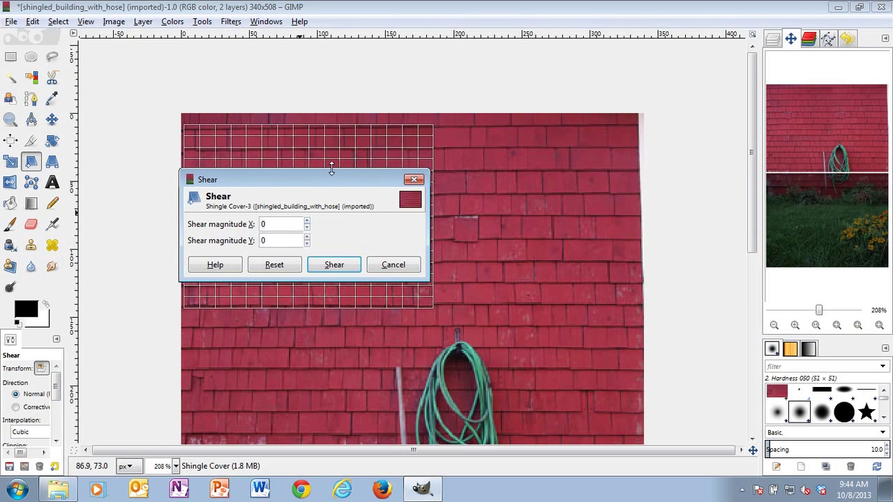
{"action": "left_click_drag", "start_coordinate": [327, 180], "coordinate": [341, 345]}
{"action": "left_click", "coordinate": [429, 305]}
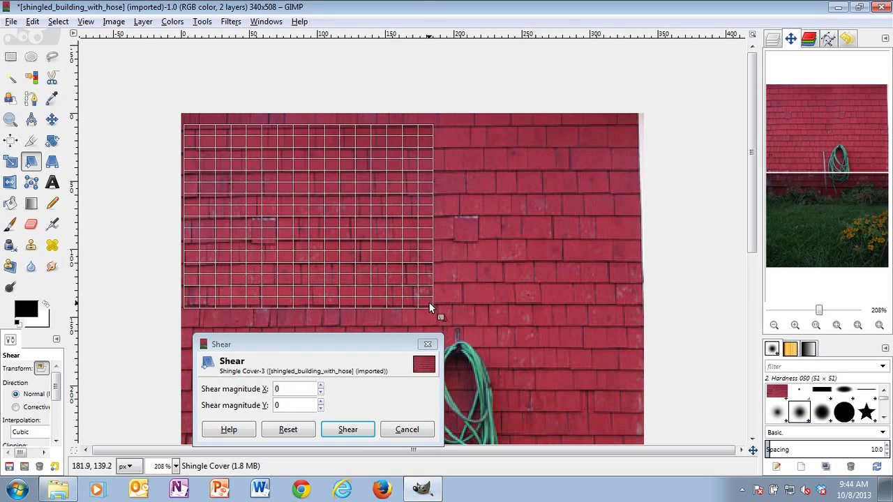
{"action": "mouse_move", "coordinate": [428, 302]}
{"action": "left_mouse_down"}
{"action": "mouse_move", "coordinate": [431, 282]}
{"action": "mouse_move", "coordinate": [427, 292]}
{"action": "left_mouse_up"}
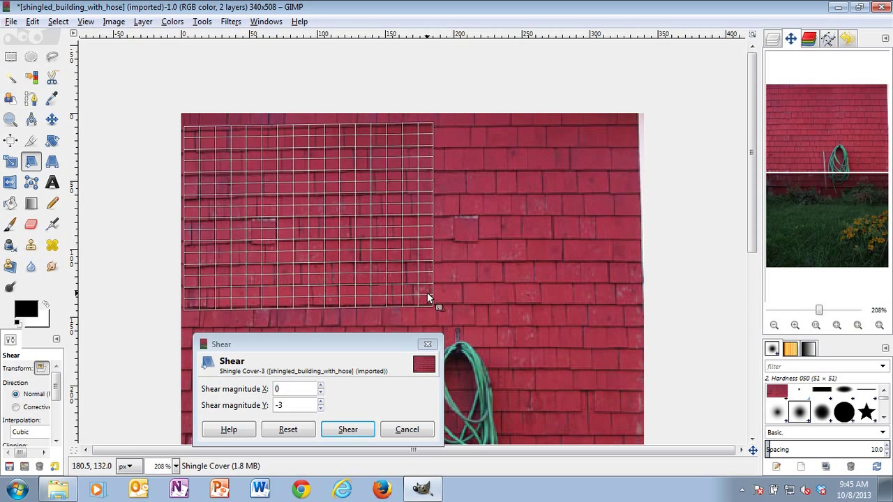
{"action": "left_click", "coordinate": [354, 429]}
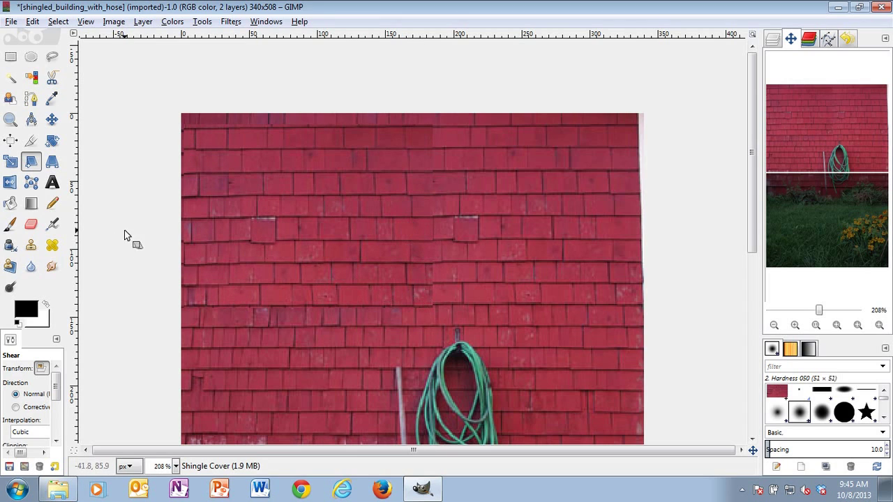
Build a four-point cage around the shingles above the hose and drag its lower corners to warp them.
{"action": "left_click", "coordinate": [32, 183]}
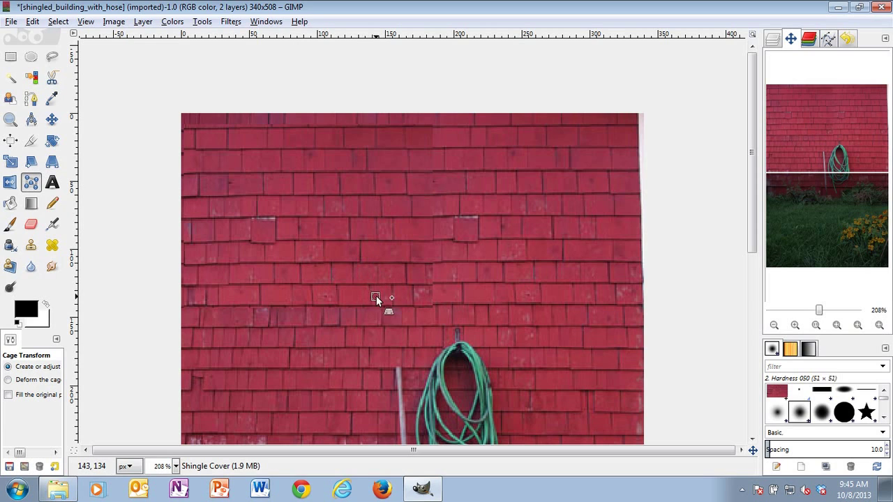
{"action": "left_click", "coordinate": [403, 307]}
{"action": "left_click_drag", "start_coordinate": [403, 305], "coordinate": [397, 281]}
{"action": "left_click", "coordinate": [400, 255]}
{"action": "left_click", "coordinate": [441, 307]}
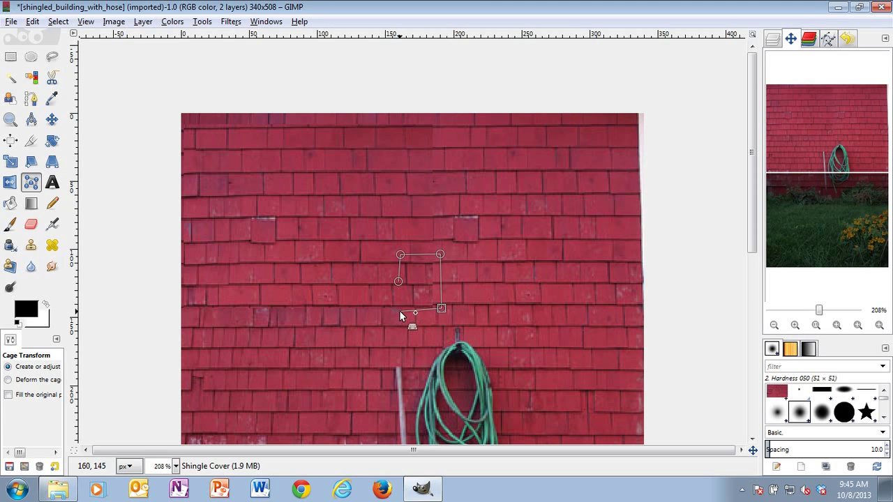
{"action": "left_click", "coordinate": [399, 311]}
{"action": "left_click", "coordinate": [398, 283]}
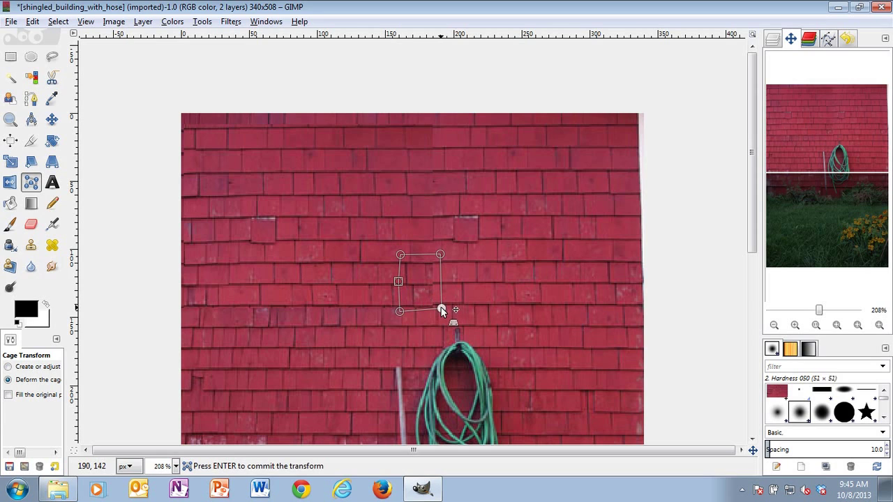
{"action": "left_click_drag", "start_coordinate": [441, 311], "coordinate": [398, 308]}
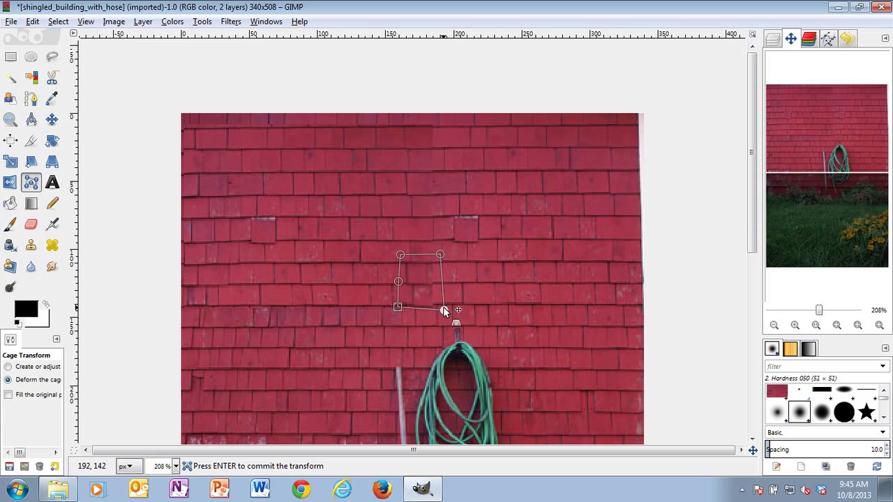
{"action": "left_click_drag", "start_coordinate": [443, 307], "coordinate": [443, 304]}
{"action": "left_click", "coordinate": [398, 308]}
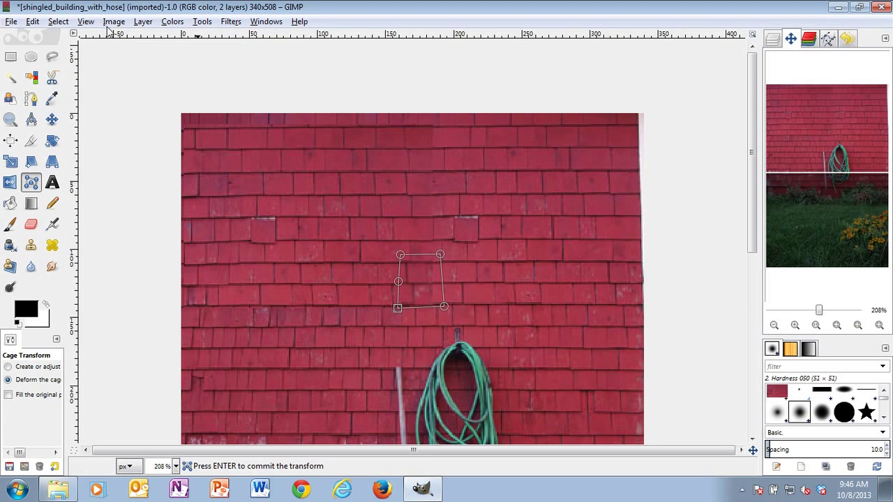
Draw a new tall cage over the patch's right seam.
{"action": "left_click", "coordinate": [52, 120]}
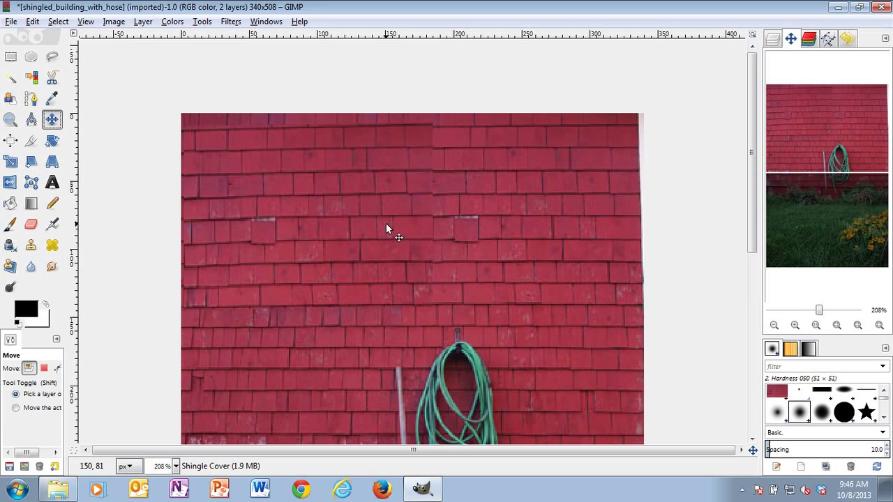
{"action": "left_click", "coordinate": [30, 182]}
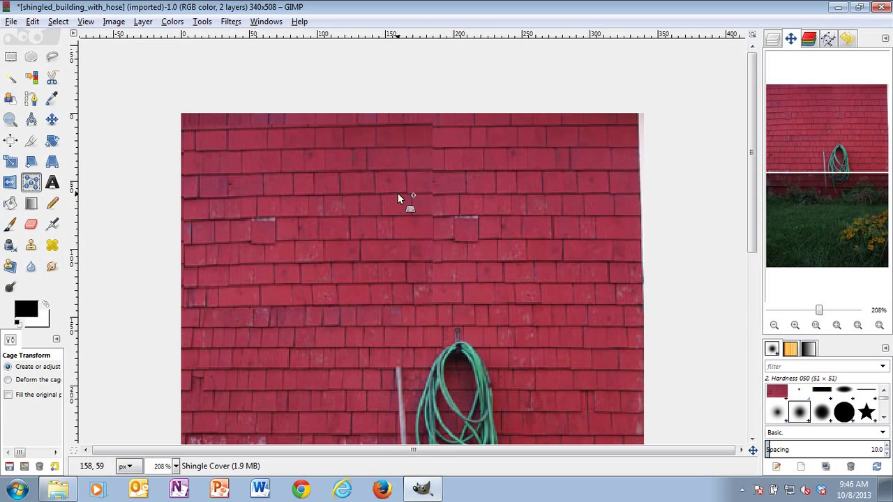
{"action": "left_click", "coordinate": [390, 120]}
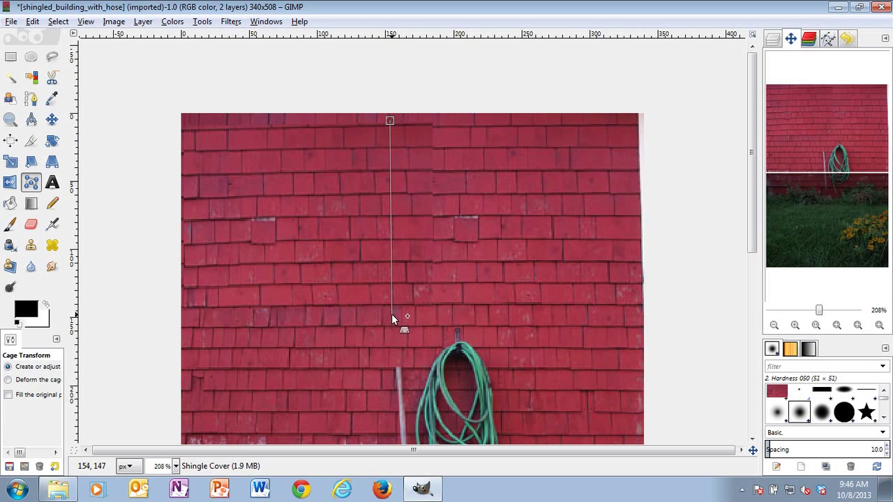
{"action": "left_click", "coordinate": [391, 271]}
{"action": "left_click", "coordinate": [438, 271]}
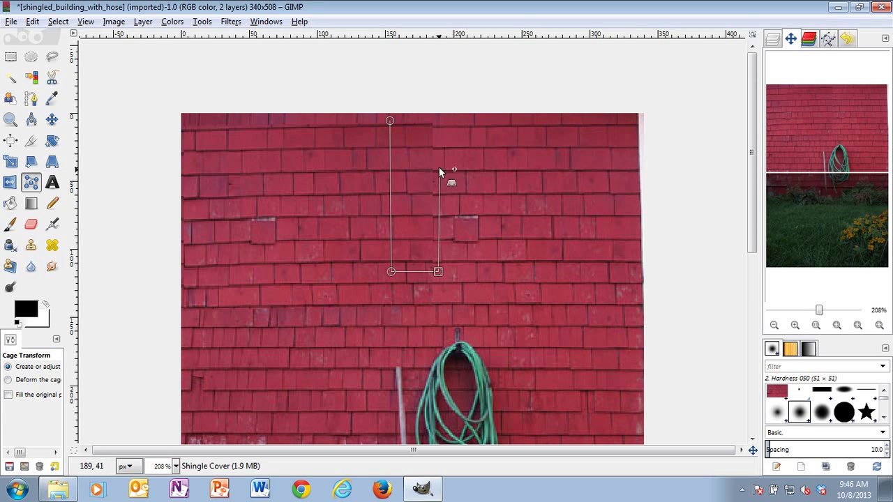
{"action": "left_click", "coordinate": [439, 119]}
{"action": "left_click", "coordinate": [390, 121]}
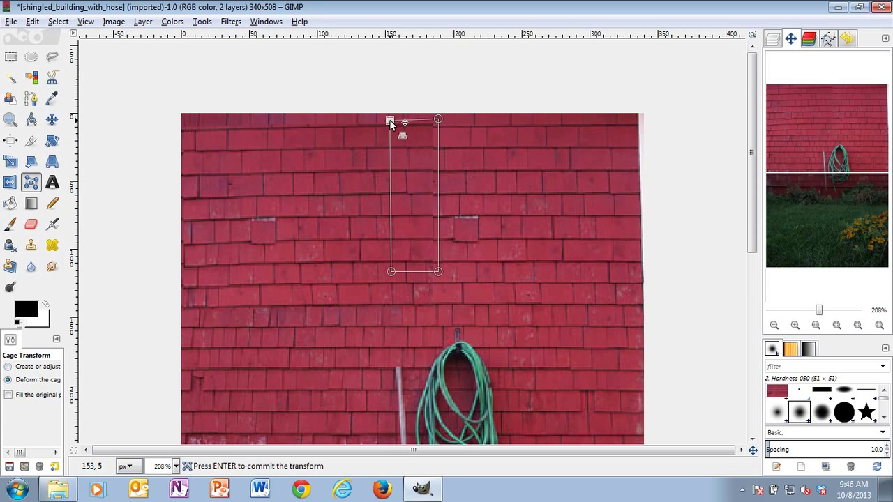
Nudge the cage's bottom-right corner up slightly and commit the warp.
{"action": "left_click", "coordinate": [439, 122]}
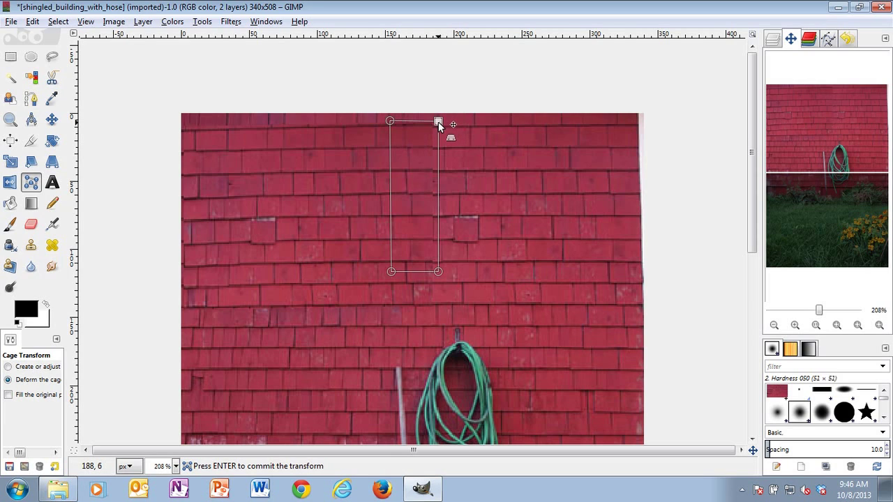
{"action": "left_click", "coordinate": [438, 272]}
{"action": "left_click_drag", "start_coordinate": [438, 272], "coordinate": [439, 272]}
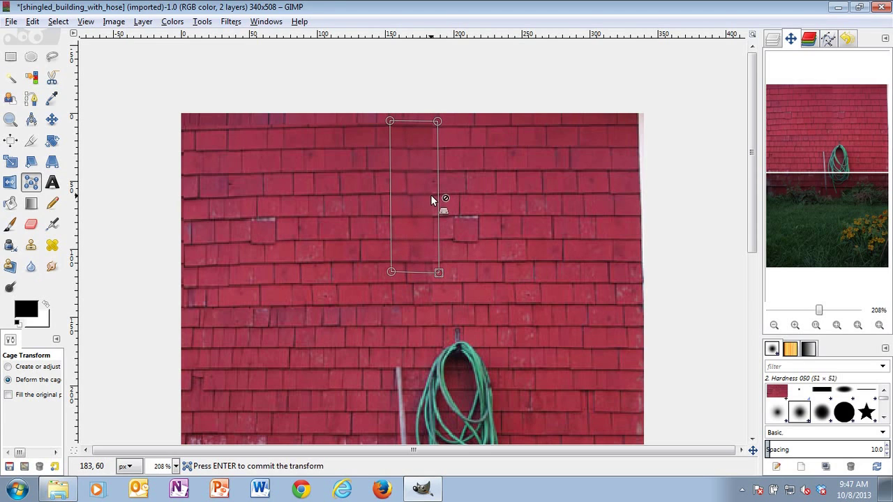
{"action": "key", "text": "Return"}
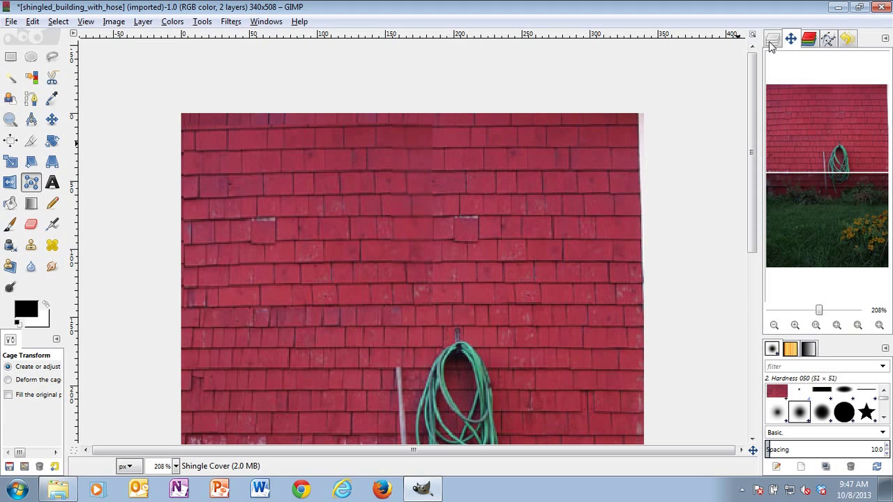
Zoom to 100%, select the Shingle Cover layer, and open the Colors menu.
{"action": "left_click", "coordinate": [819, 311]}
{"action": "left_click", "coordinate": [816, 325]}
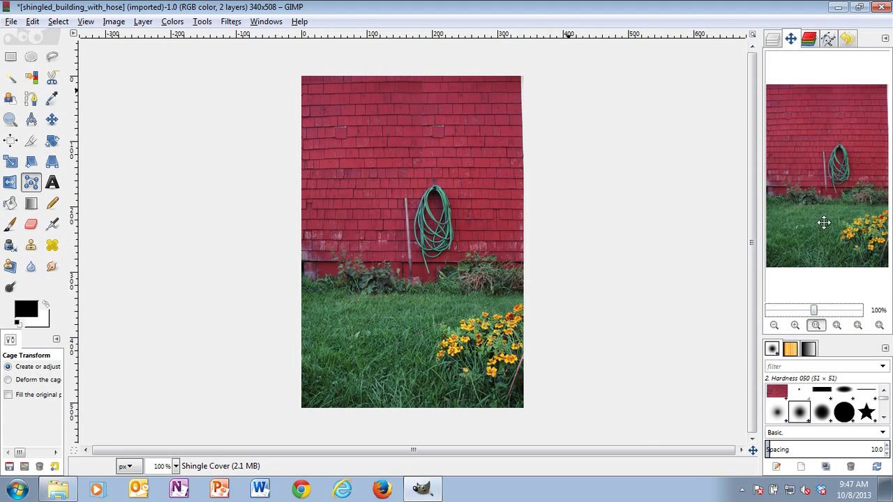
{"action": "left_click", "coordinate": [773, 39]}
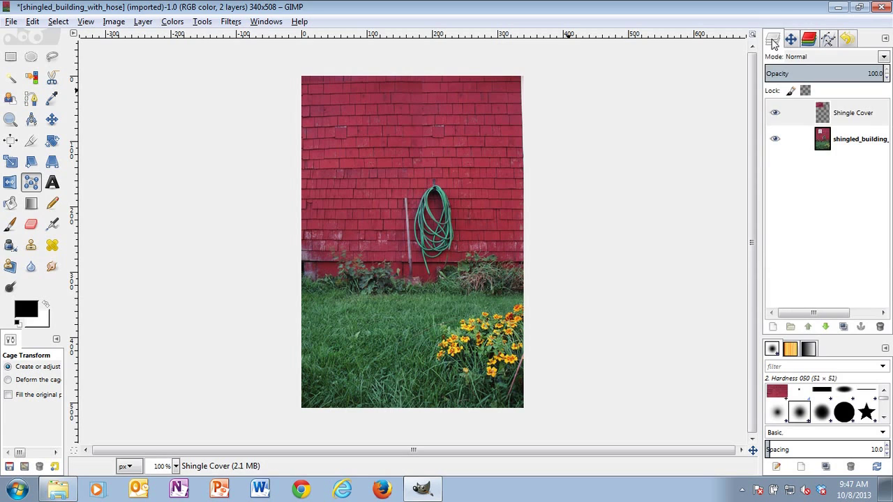
{"action": "left_click", "coordinate": [871, 118]}
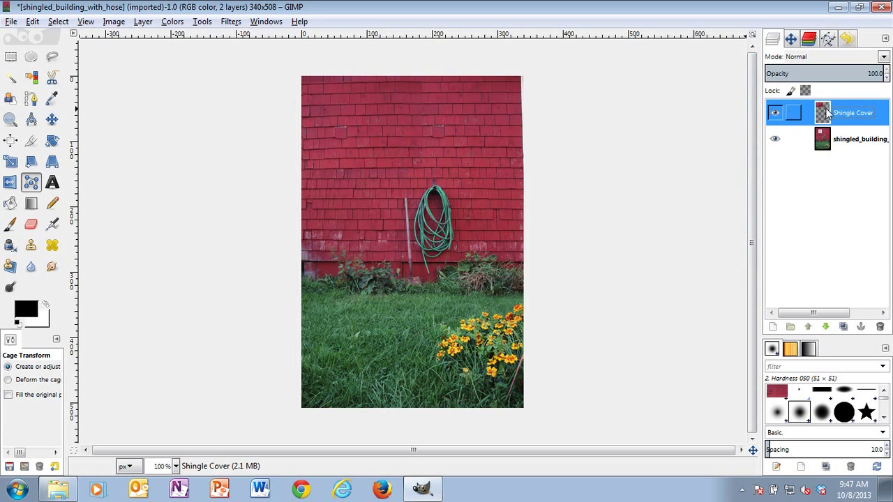
{"action": "left_click", "coordinate": [171, 22]}
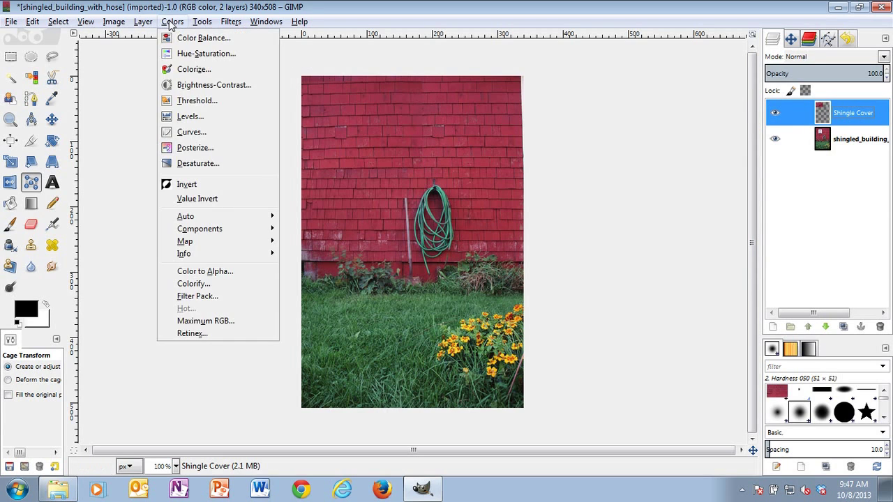
Apply Brightness-Contrast to the Shingle Cover layer with contrast -3 and brightness 3.
{"action": "left_click", "coordinate": [214, 85]}
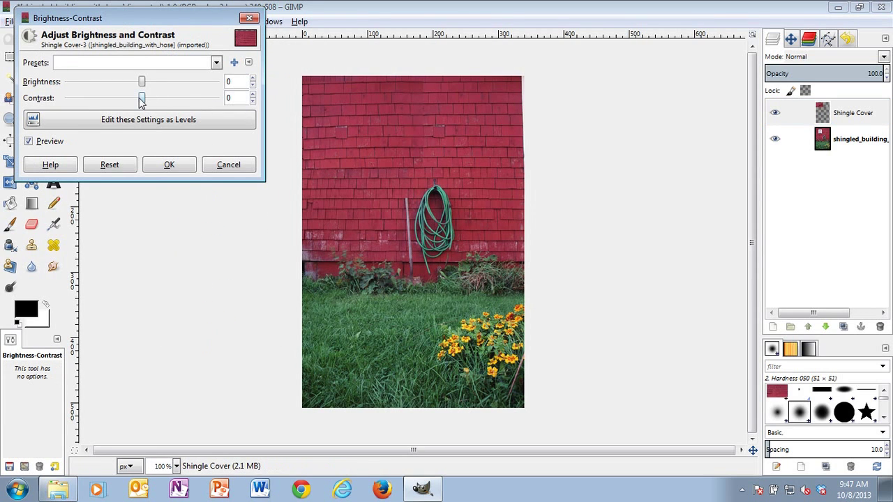
{"action": "left_click_drag", "start_coordinate": [142, 101], "coordinate": [140, 101]}
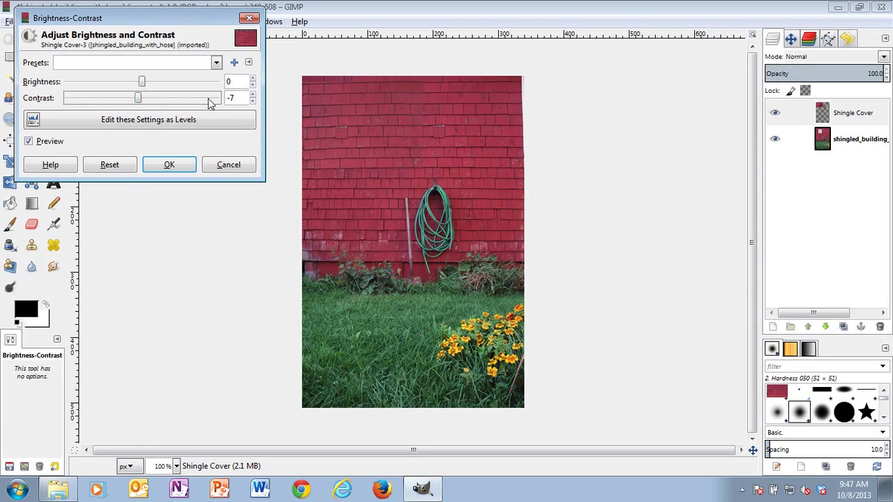
{"action": "left_click", "coordinate": [252, 95]}
{"action": "left_click", "coordinate": [253, 95]}
{"action": "left_click", "coordinate": [253, 95]}
{"action": "left_click", "coordinate": [253, 95]}
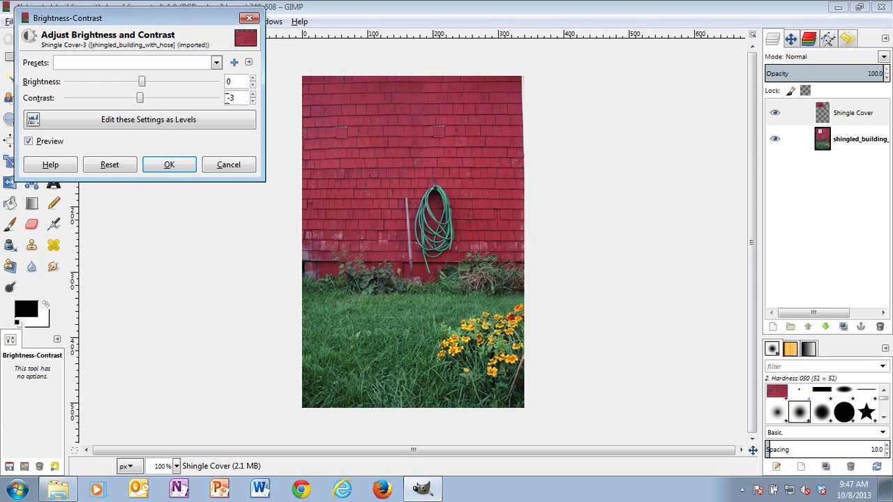
{"action": "left_click", "coordinate": [253, 86]}
{"action": "left_click", "coordinate": [253, 86]}
{"action": "left_click", "coordinate": [252, 86]}
{"action": "left_click", "coordinate": [253, 86]}
{"action": "left_click", "coordinate": [253, 86]}
{"action": "left_click", "coordinate": [253, 86]}
{"action": "left_click", "coordinate": [253, 86]}
{"action": "scroll", "coordinate": [252, 84], "scroll_direction": "down", "scroll_amount": 17}
{"action": "scroll", "coordinate": [254, 84], "scroll_direction": "up", "scroll_amount": 20}
{"action": "left_click", "coordinate": [253, 80]}
{"action": "left_click", "coordinate": [171, 167]}
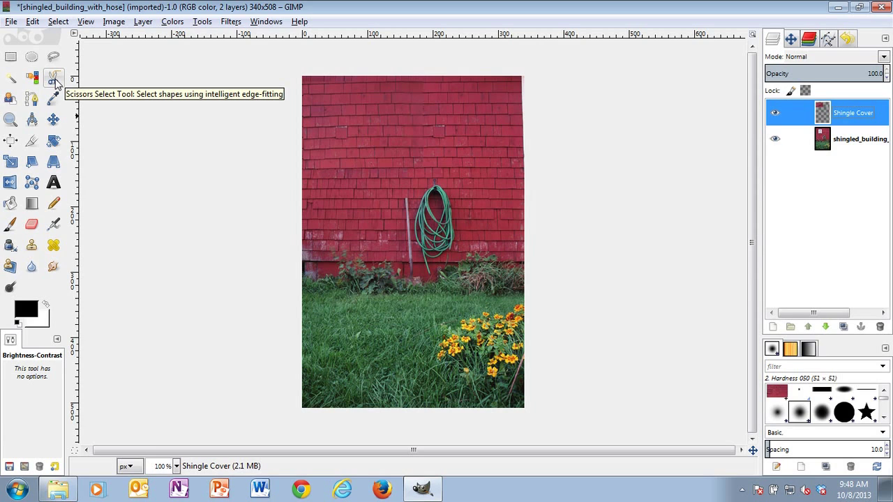
Zoom the view to 266% in Navigation and center it on the grass and marigolds.
{"action": "left_click", "coordinate": [790, 39]}
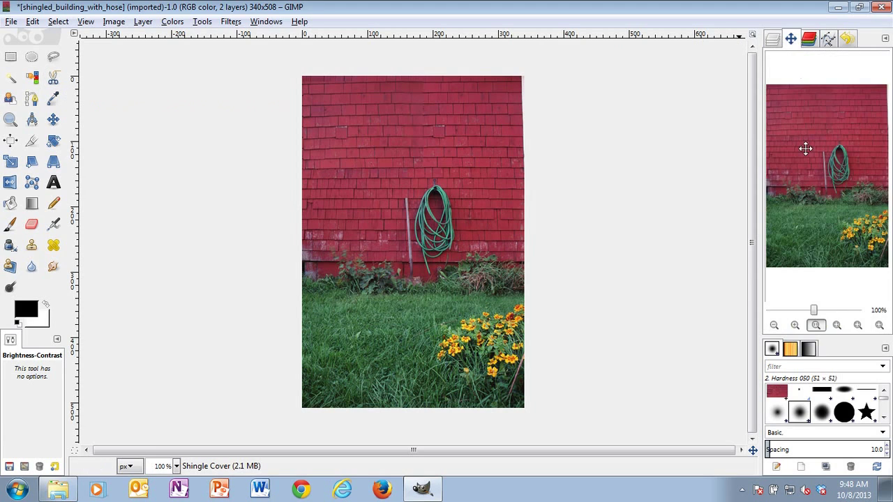
{"action": "left_click_drag", "start_coordinate": [815, 312], "coordinate": [823, 315]}
{"action": "left_click_drag", "start_coordinate": [828, 178], "coordinate": [845, 214]}
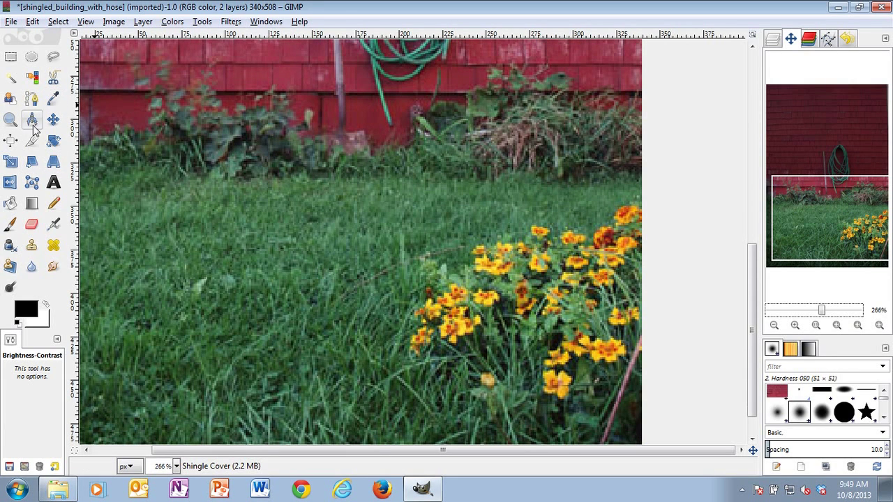
With Scissors Select, trace the marigolds' top edge from the right to the upper-left corner.
{"action": "left_click", "coordinate": [52, 77]}
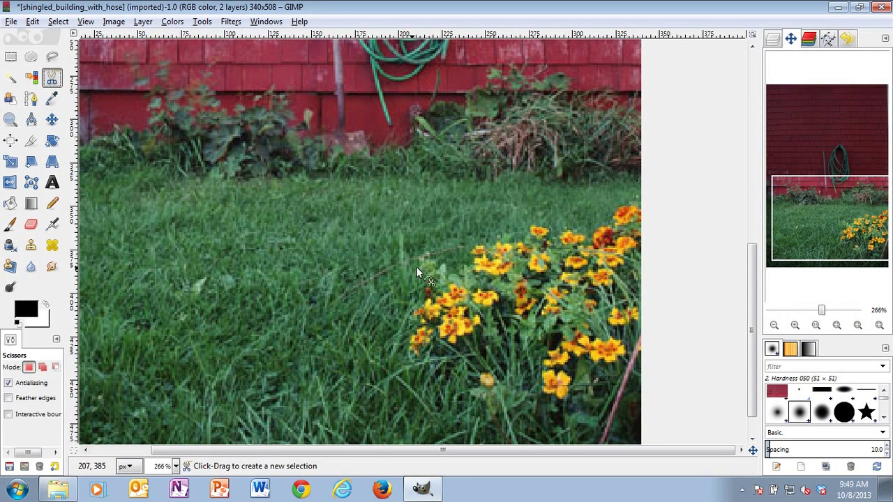
{"action": "left_click", "coordinate": [638, 206]}
{"action": "left_click", "coordinate": [620, 206]}
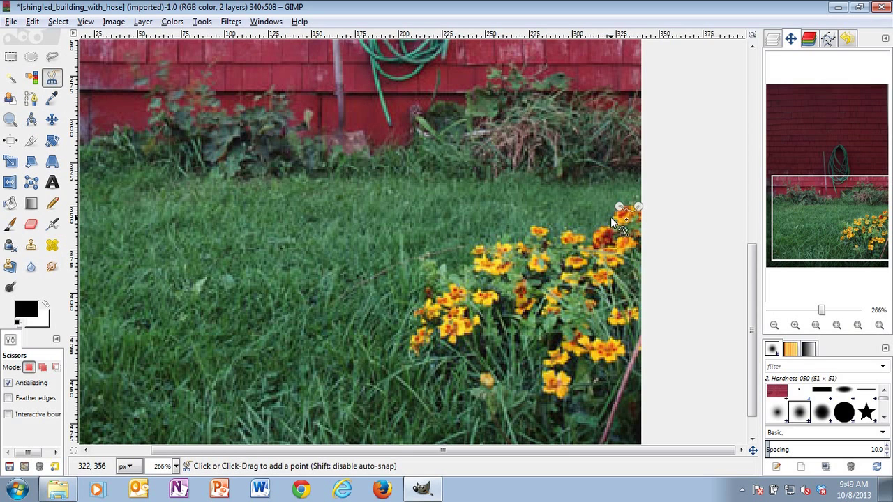
{"action": "left_click", "coordinate": [611, 219]}
{"action": "left_click", "coordinate": [582, 232]}
{"action": "left_click", "coordinate": [566, 231]}
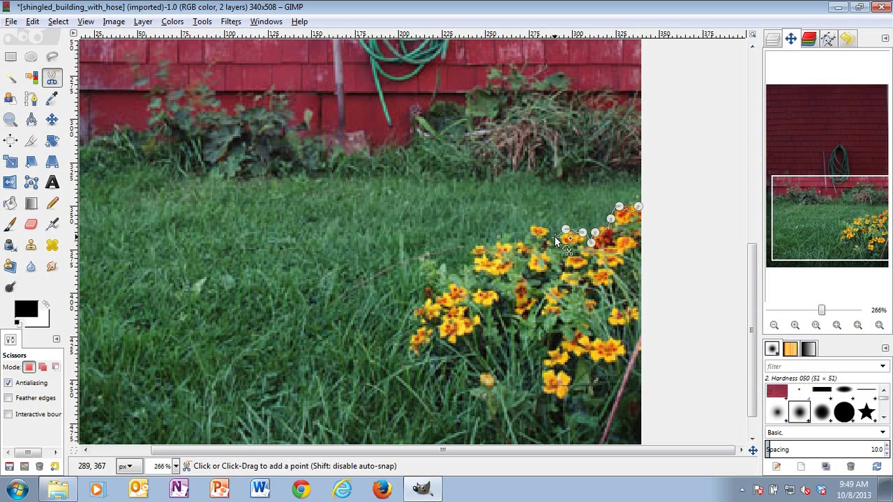
{"action": "left_click", "coordinate": [548, 228]}
{"action": "left_click", "coordinate": [532, 225]}
{"action": "left_click", "coordinate": [525, 235]}
{"action": "left_click", "coordinate": [509, 240]}
{"action": "left_click", "coordinate": [496, 241]}
{"action": "left_click", "coordinate": [480, 243]}
{"action": "left_click", "coordinate": [472, 246]}
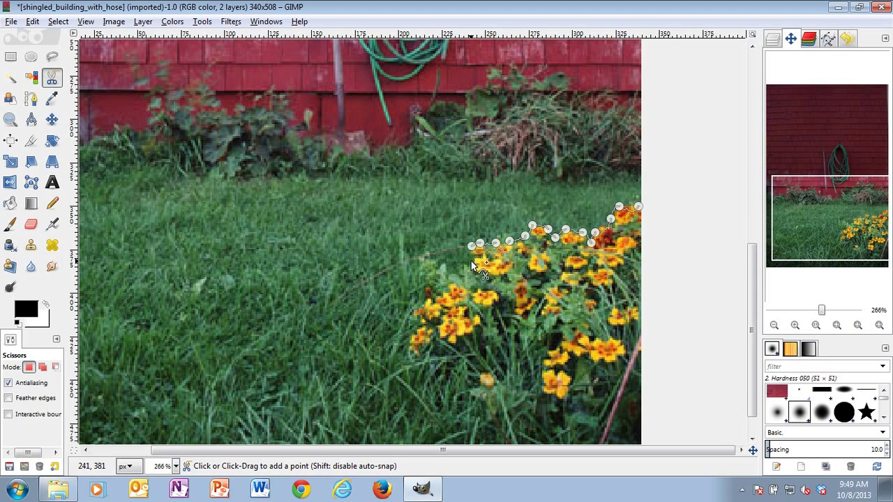
Continue the outline down the cluster's left side and along its bottom.
{"action": "left_click", "coordinate": [473, 269]}
{"action": "left_click", "coordinate": [457, 269]}
{"action": "left_click", "coordinate": [443, 267]}
{"action": "left_click", "coordinate": [447, 284]}
{"action": "left_click", "coordinate": [438, 293]}
{"action": "left_click", "coordinate": [427, 295]}
{"action": "left_click", "coordinate": [415, 311]}
{"action": "left_click", "coordinate": [417, 321]}
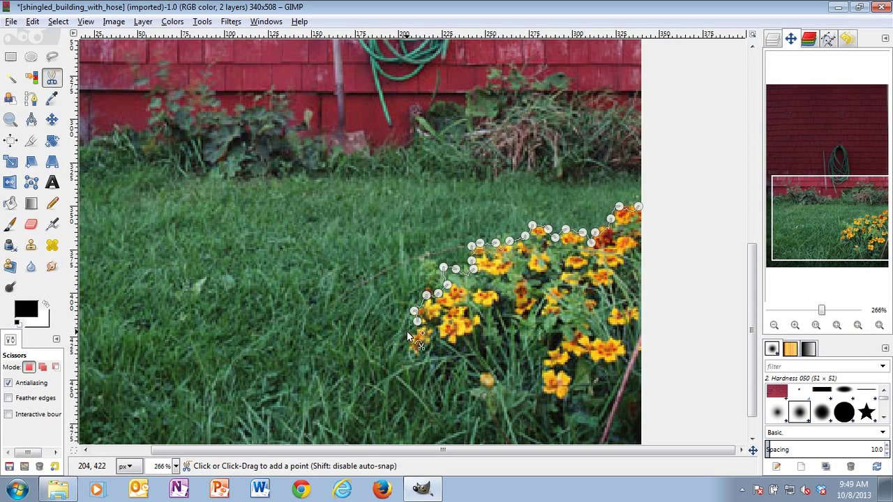
{"action": "left_click", "coordinate": [406, 338]}
{"action": "left_click", "coordinate": [411, 348]}
{"action": "left_click", "coordinate": [428, 348]}
{"action": "left_click", "coordinate": [448, 355]}
Carry the outline through the stems to the bottom edge and close it at the start point.
{"action": "left_click", "coordinate": [458, 369]}
{"action": "left_click", "coordinate": [474, 395]}
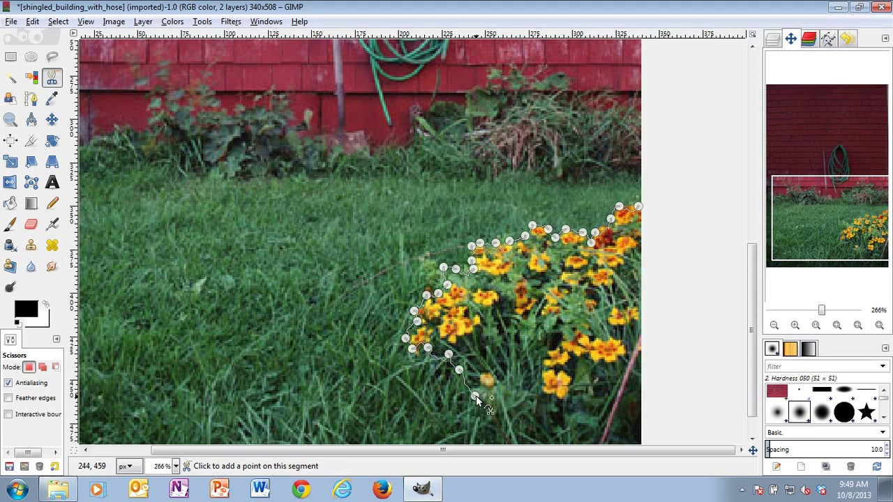
{"action": "left_click", "coordinate": [483, 402]}
{"action": "left_click", "coordinate": [493, 421]}
{"action": "left_click", "coordinate": [502, 429]}
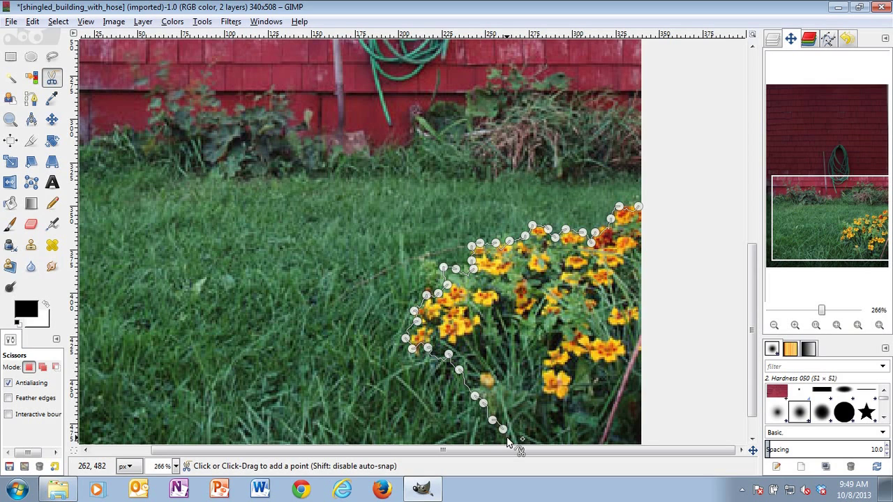
{"action": "left_click", "coordinate": [509, 440]}
{"action": "left_click", "coordinate": [639, 442]}
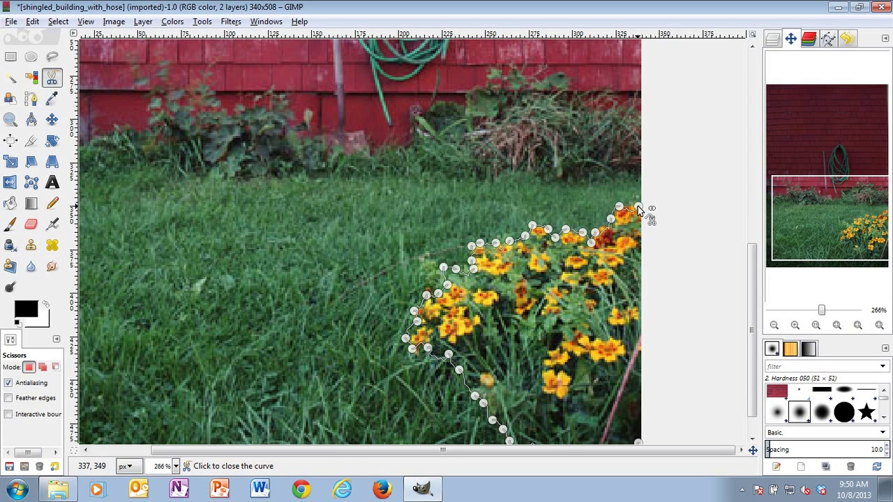
{"action": "left_click", "coordinate": [638, 206]}
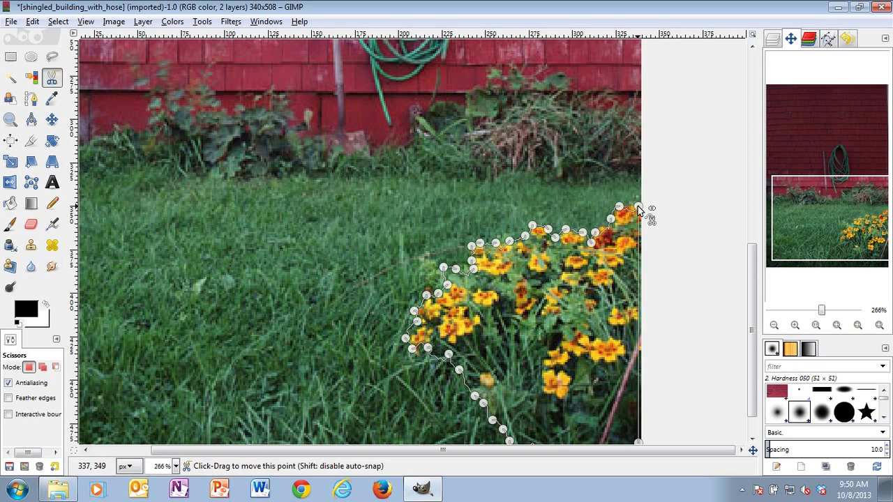
{"action": "left_click", "coordinate": [638, 206]}
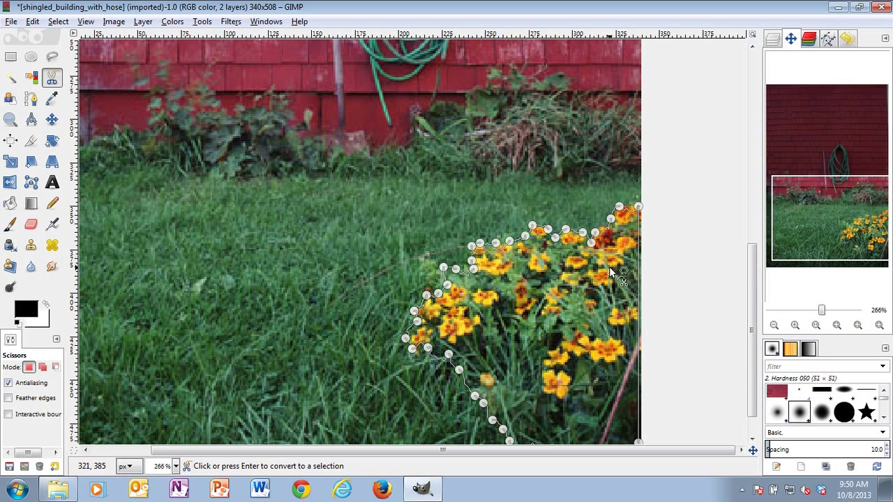
Convert the marigold outline into a selection and copy it.
{"action": "left_click", "coordinate": [573, 287]}
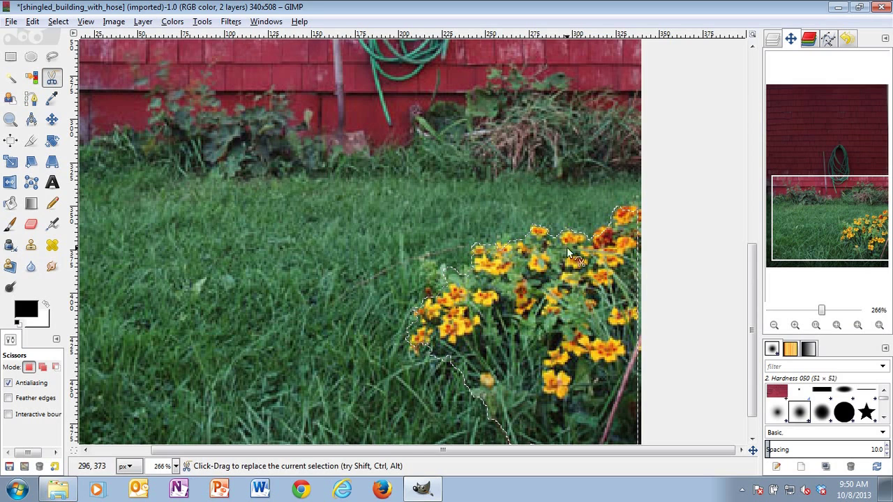
{"action": "left_click", "coordinate": [33, 21]}
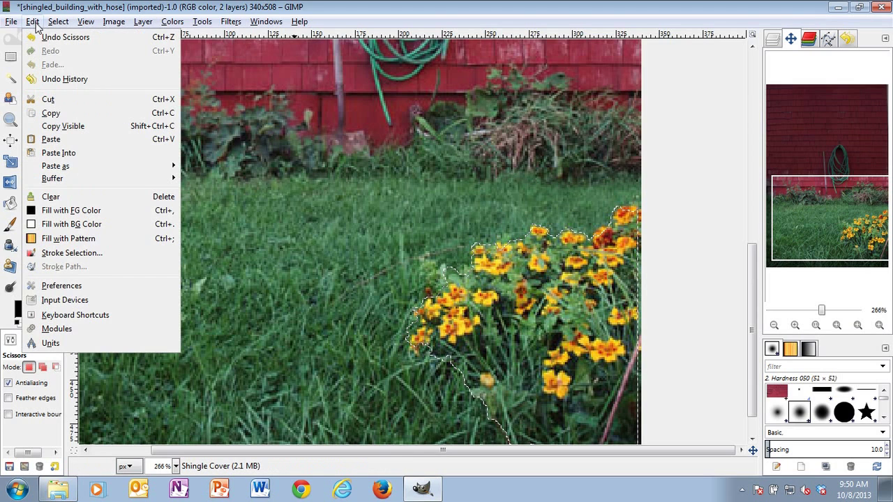
{"action": "left_click", "coordinate": [64, 113]}
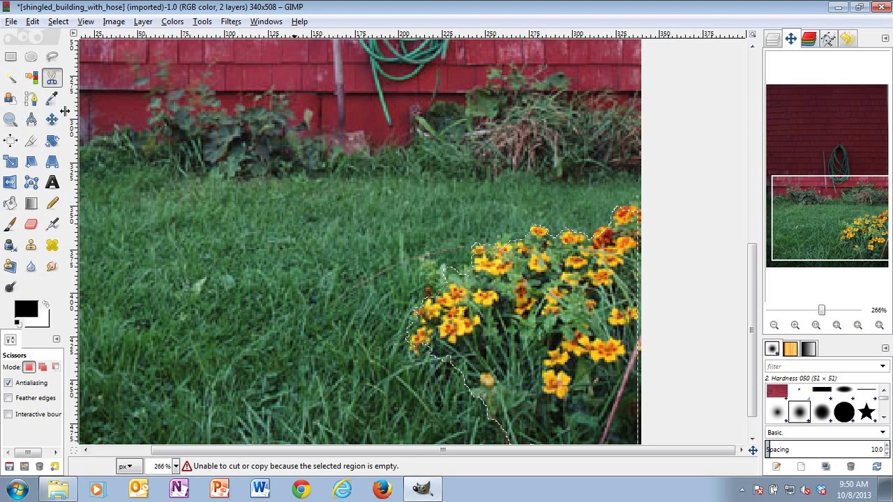
Paste the copied flowers as a new Clipboard layer and return to the Layers list.
{"action": "left_click", "coordinate": [33, 22]}
{"action": "mouse_move", "coordinate": [70, 168]}
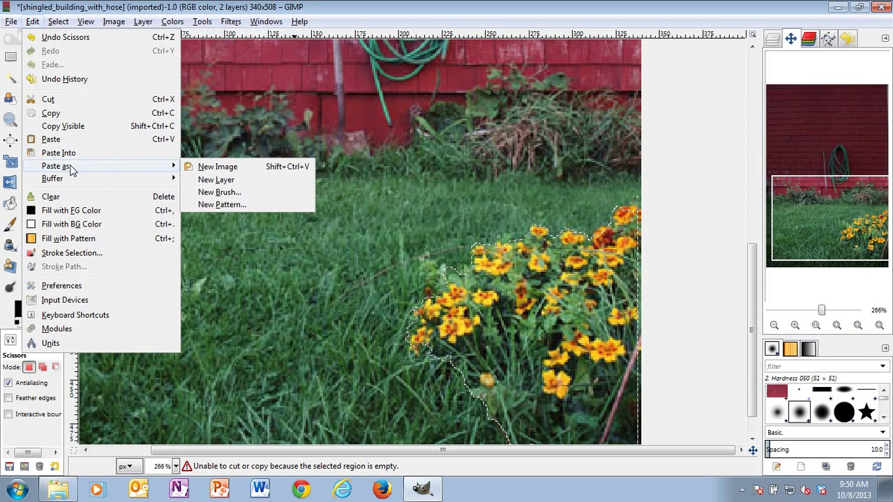
{"action": "left_click", "coordinate": [233, 180]}
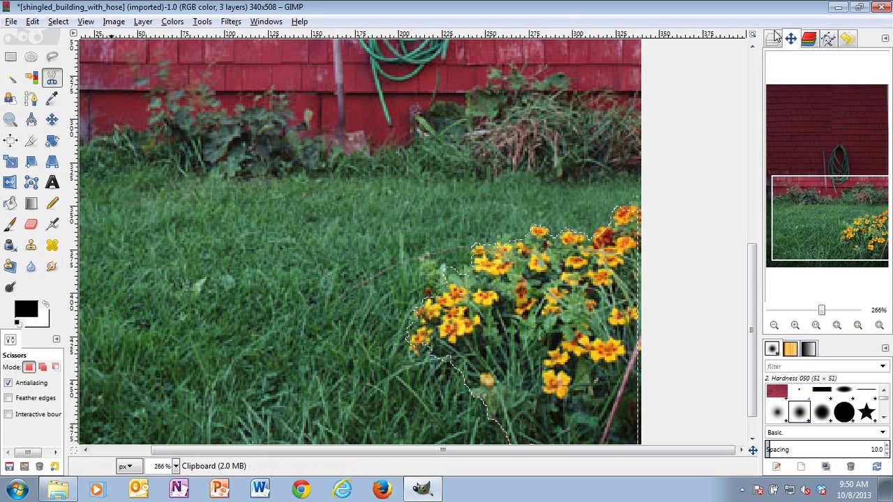
{"action": "left_click", "coordinate": [776, 42]}
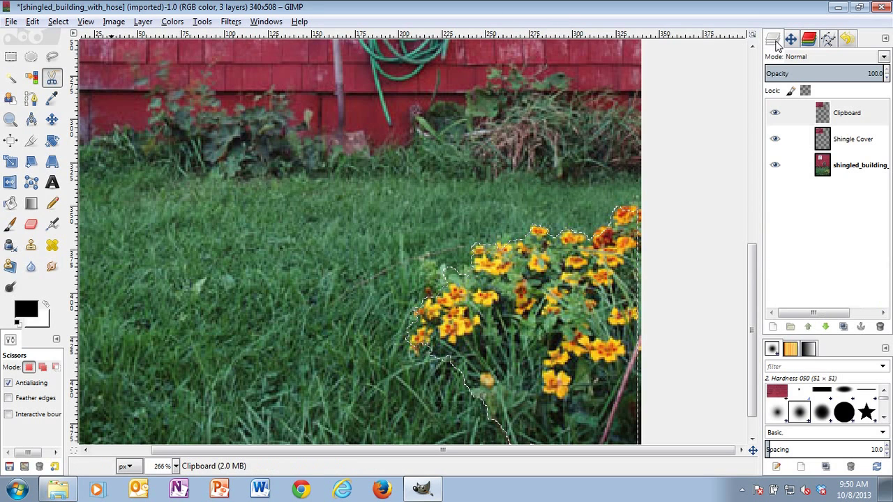
Delete the mistaken Clipboard layer.
{"action": "left_click", "coordinate": [854, 116]}
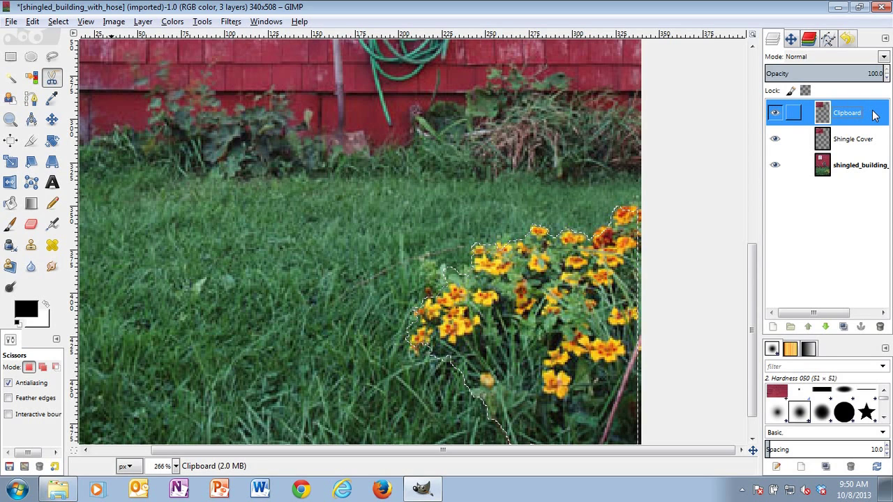
{"action": "right_click", "coordinate": [874, 116]}
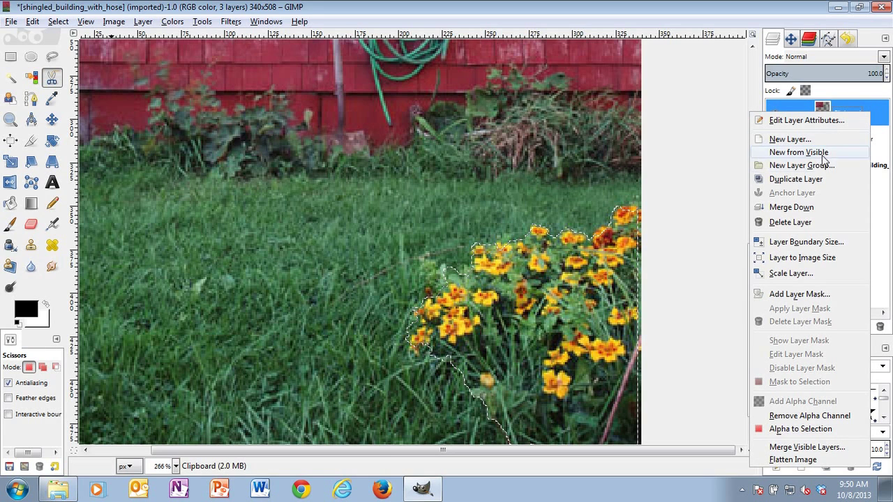
{"action": "left_click", "coordinate": [809, 223]}
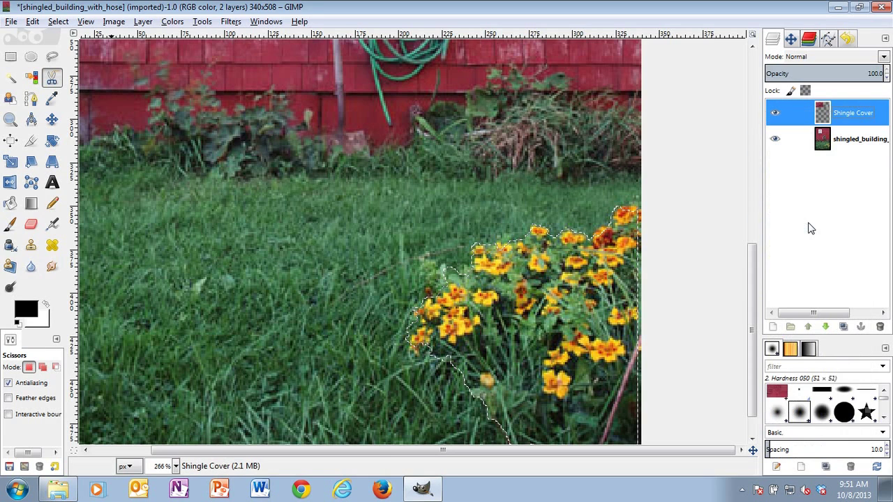
Copy the selected flowers from the original photo layer and paste them as a new layer.
{"action": "left_click", "coordinate": [866, 144]}
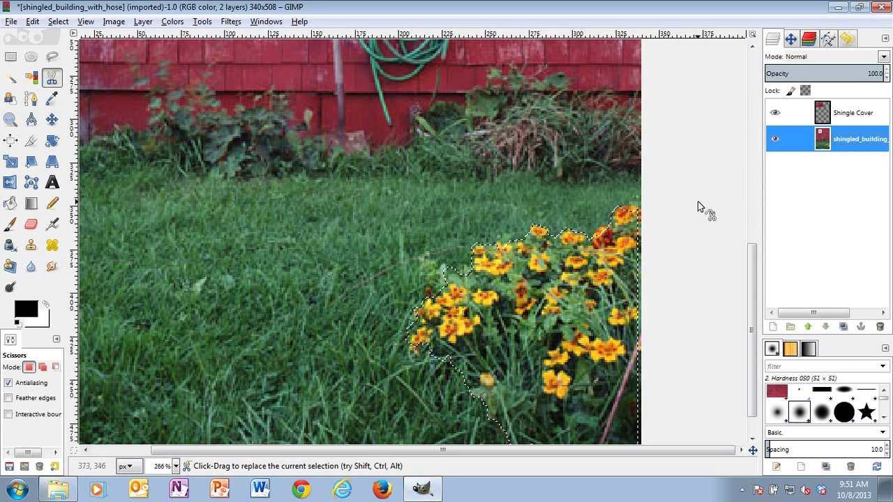
{"action": "left_click", "coordinate": [33, 22]}
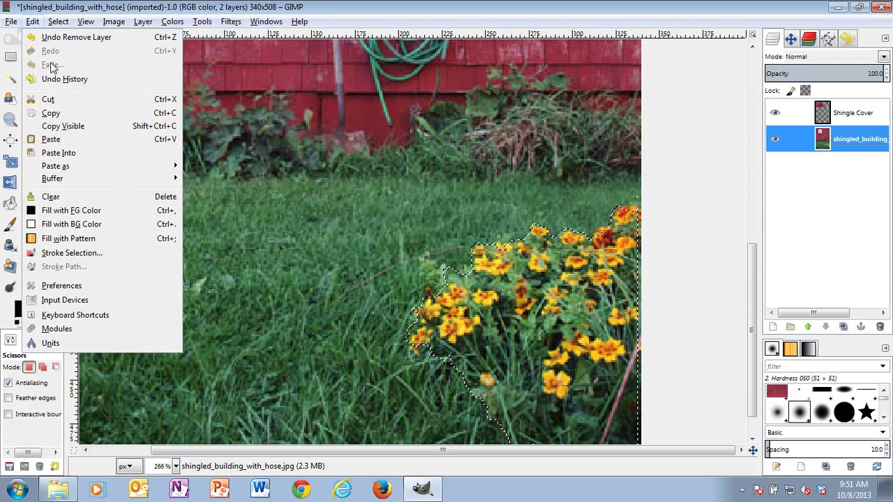
{"action": "left_click", "coordinate": [74, 115]}
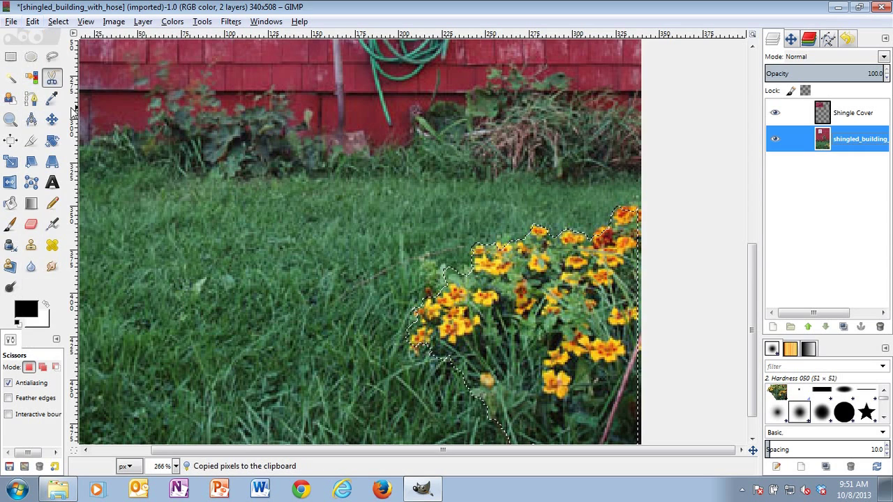
{"action": "left_click", "coordinate": [33, 21]}
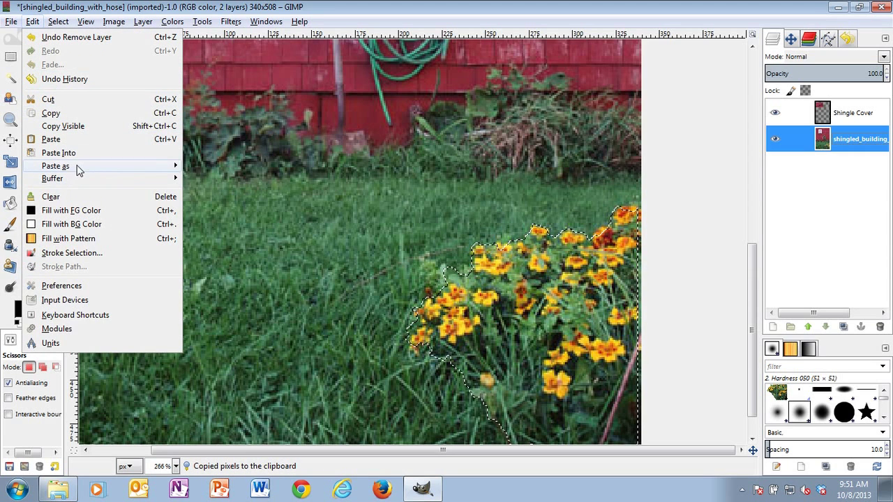
{"action": "mouse_move", "coordinate": [77, 169]}
{"action": "left_click", "coordinate": [236, 181]}
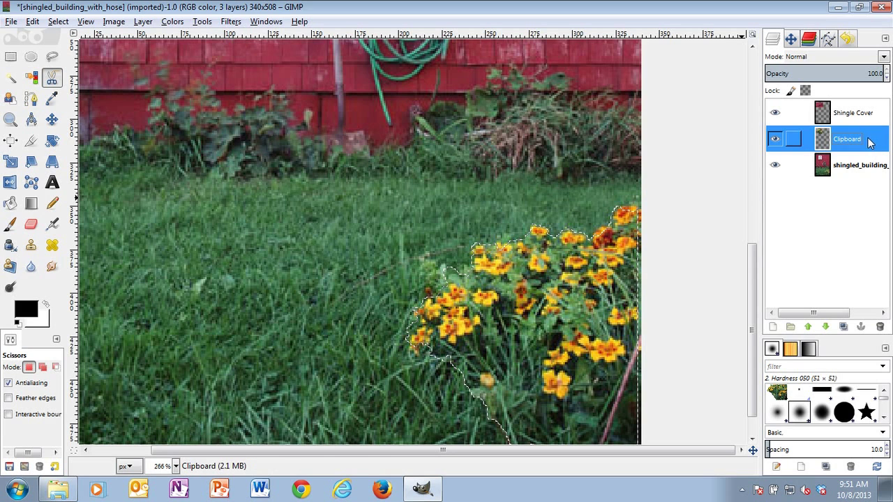
Inspect the pasted flowers at 100% by toggling layer visibility, leaving Shingle Cover hidden.
{"action": "left_click", "coordinate": [774, 112]}
{"action": "left_click", "coordinate": [774, 165]}
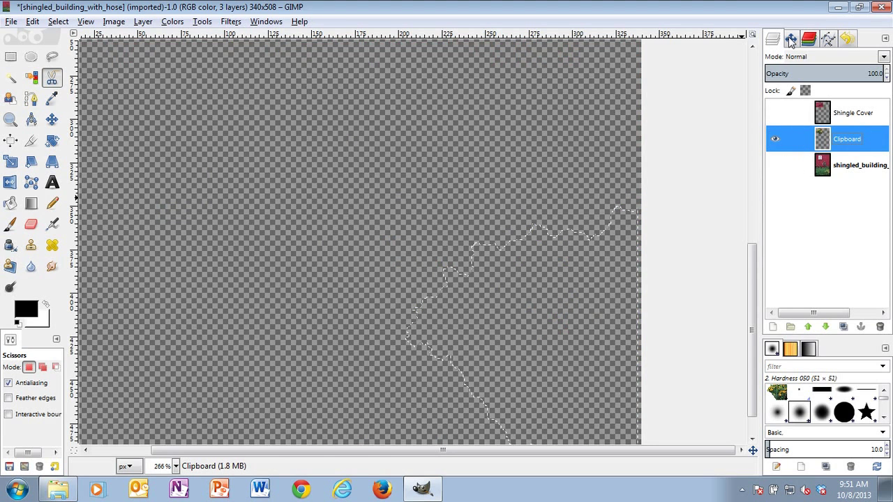
{"action": "left_click", "coordinate": [790, 38]}
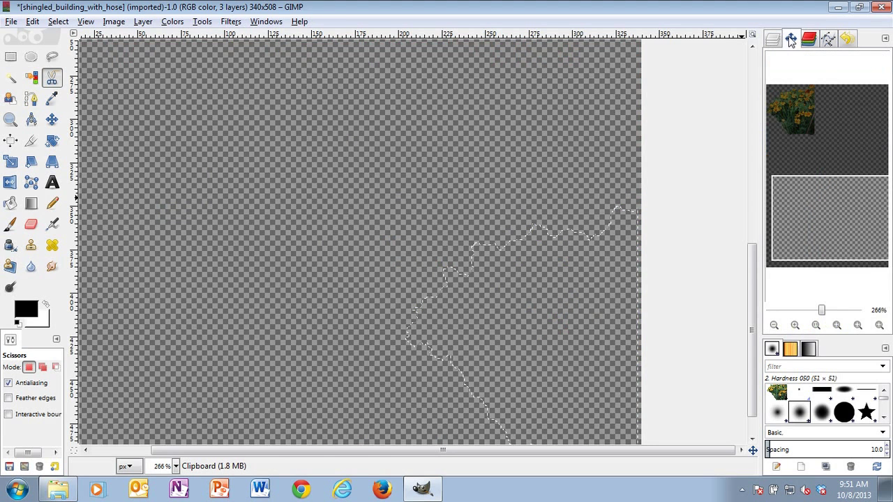
{"action": "left_click", "coordinate": [817, 325]}
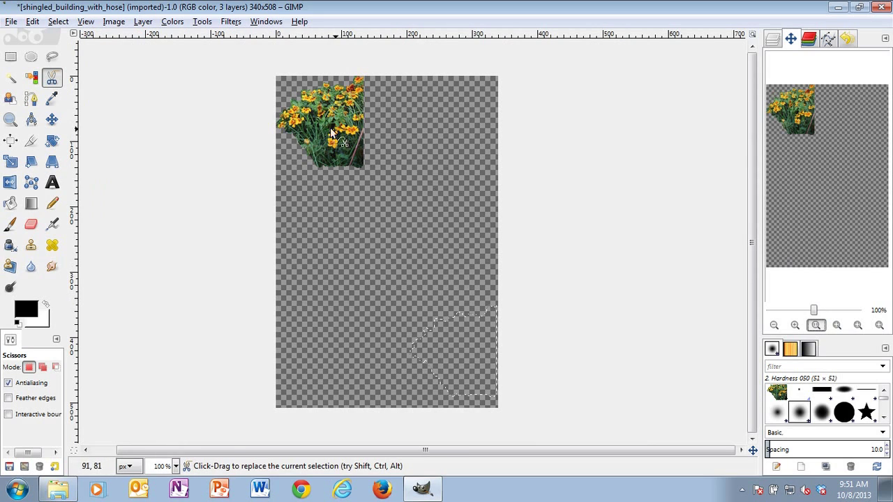
{"action": "left_click", "coordinate": [774, 39]}
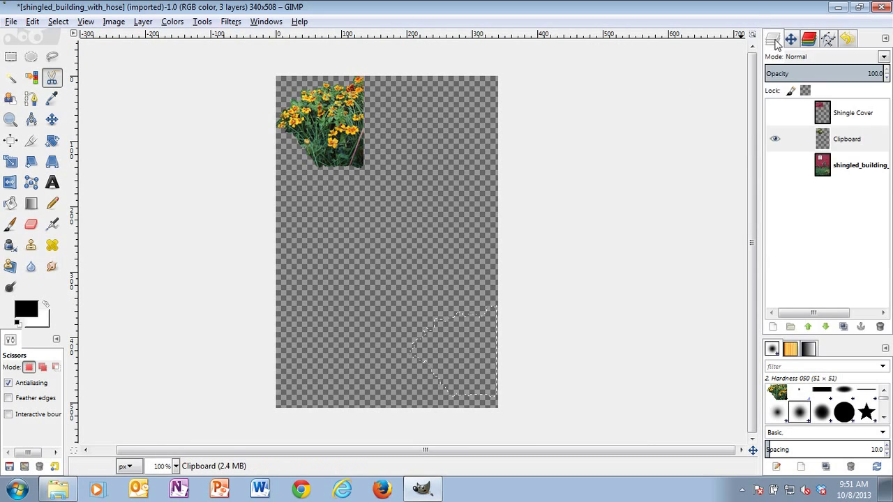
{"action": "left_click", "coordinate": [774, 115]}
{"action": "left_click", "coordinate": [775, 166]}
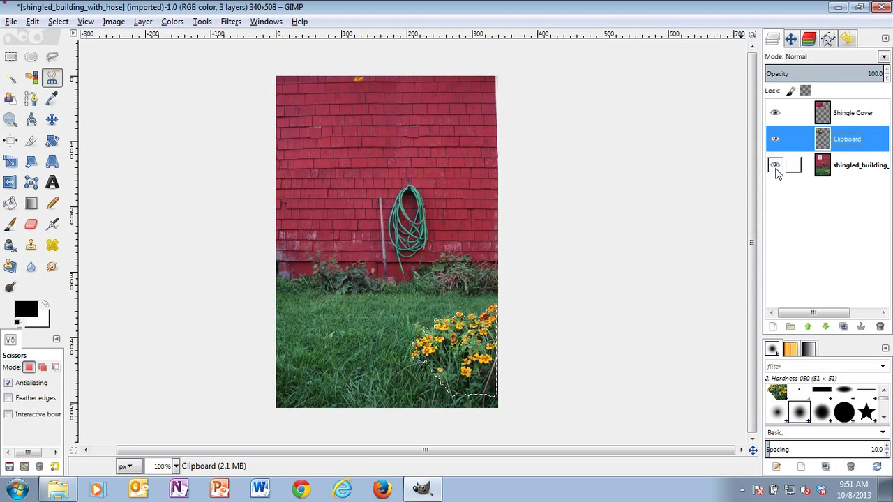
{"action": "left_click", "coordinate": [854, 112]}
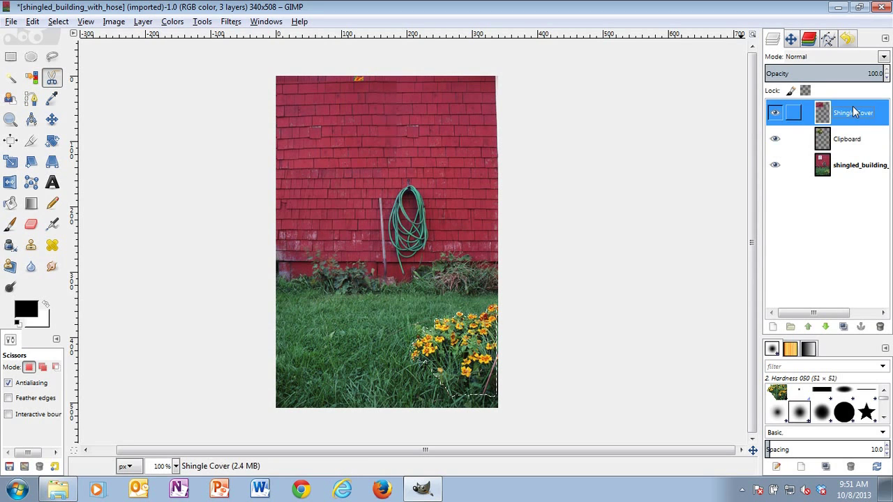
{"action": "left_click", "coordinate": [857, 141]}
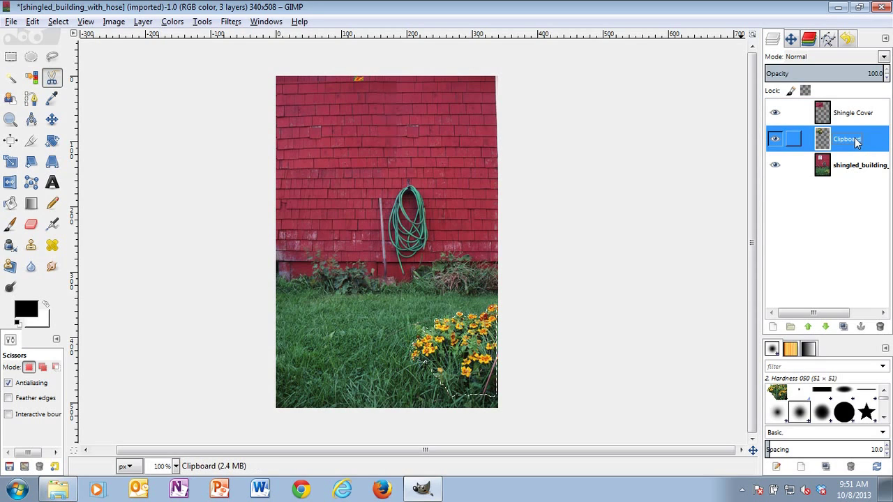
{"action": "left_click", "coordinate": [775, 113]}
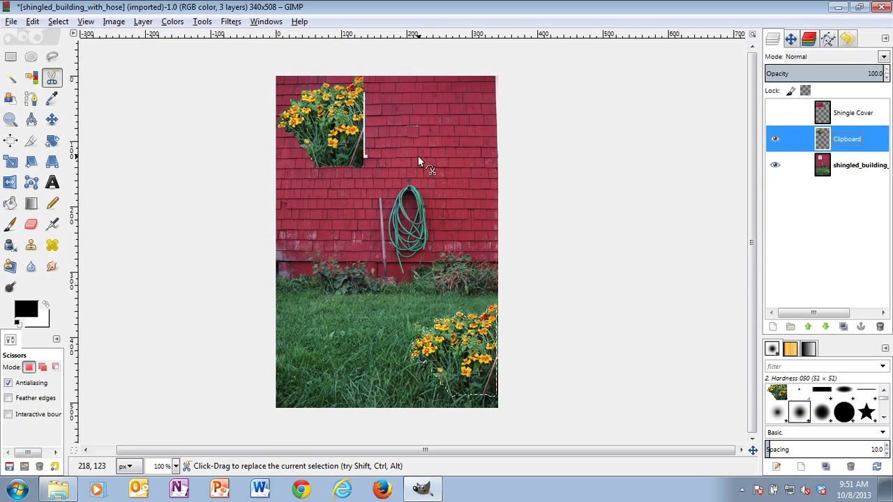
Rename the Clipboard layer to 'Extra Flowers'.
{"action": "double_click", "coordinate": [850, 139]}
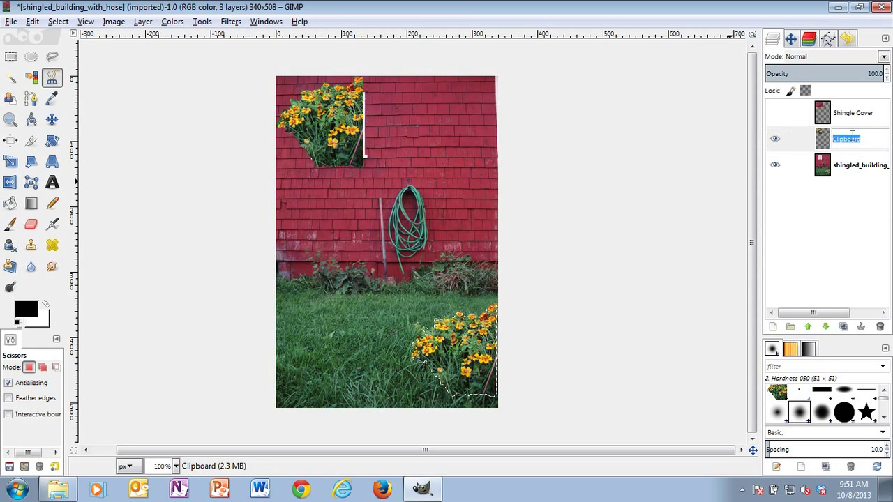
{"action": "type", "text": "Extra Flowers"}
{"action": "key", "text": "Return"}
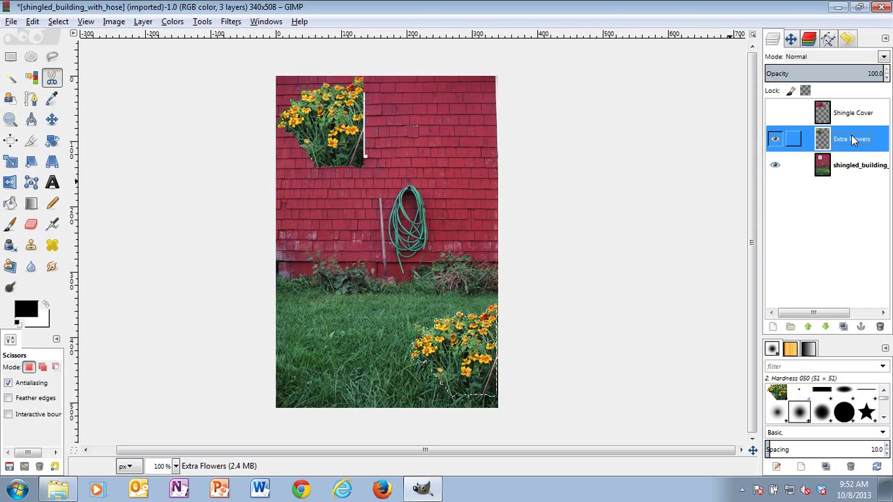
Drag the Extra Flowers layer down onto the lower-left grass with the Move tool.
{"action": "left_click", "coordinate": [52, 119]}
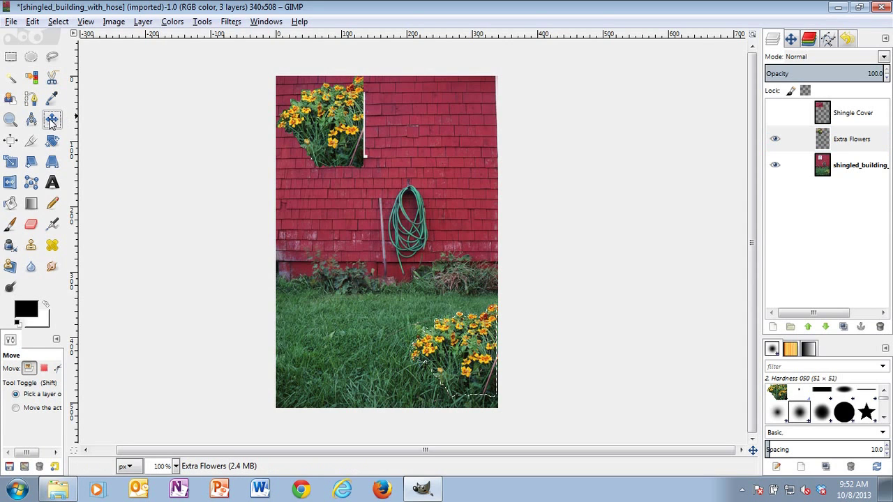
{"action": "left_click", "coordinate": [328, 120]}
{"action": "left_click_drag", "start_coordinate": [328, 120], "coordinate": [295, 359]}
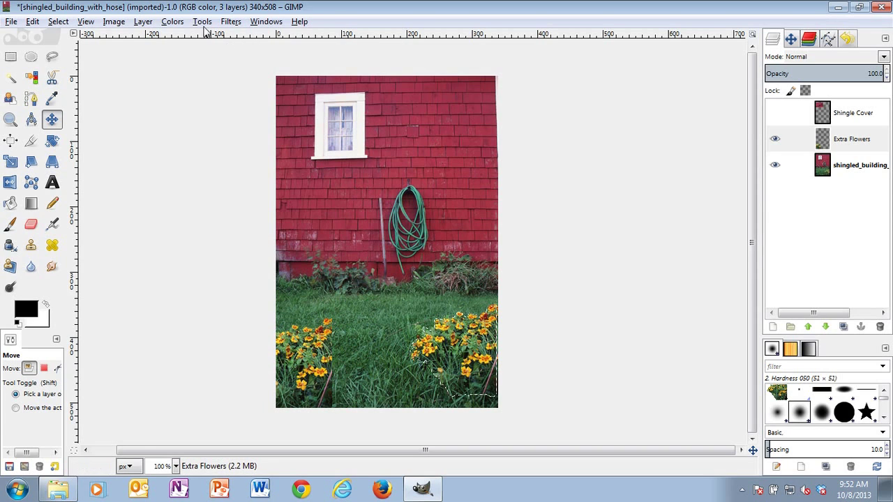
Clear the selection with Select > None and make Extra Flowers the active layer.
{"action": "left_click", "coordinate": [57, 22]}
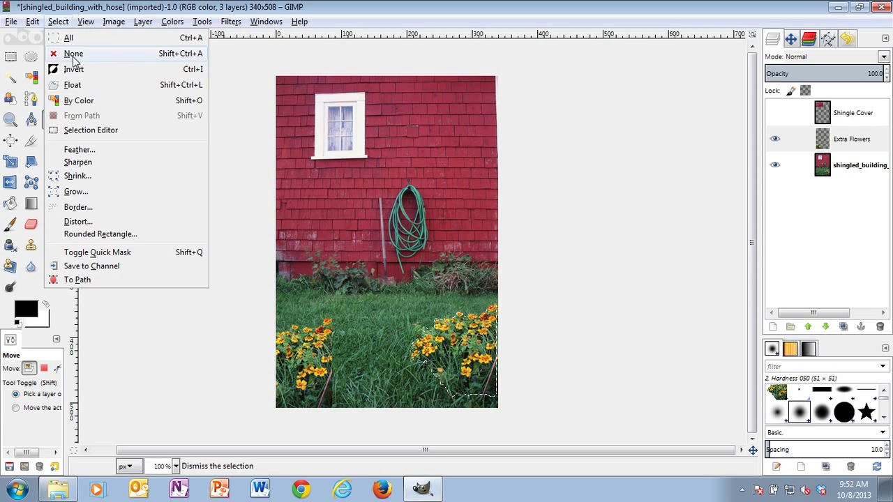
{"action": "left_click", "coordinate": [74, 54]}
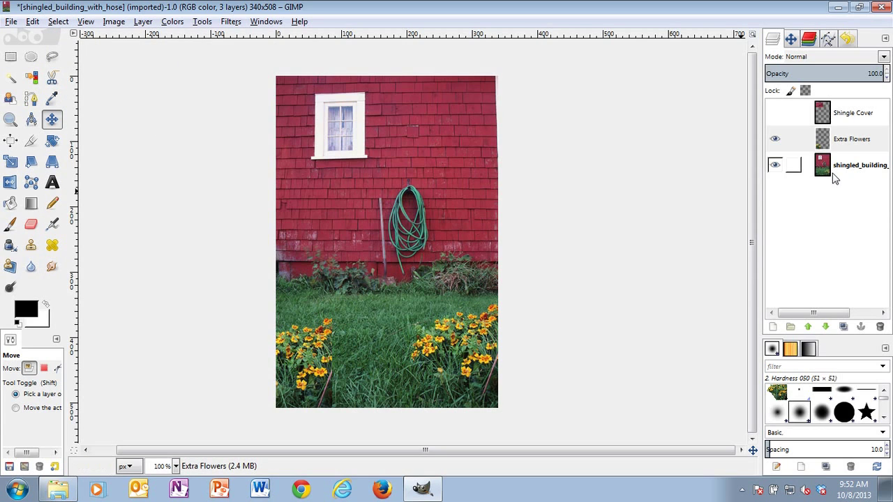
{"action": "left_click", "coordinate": [863, 140]}
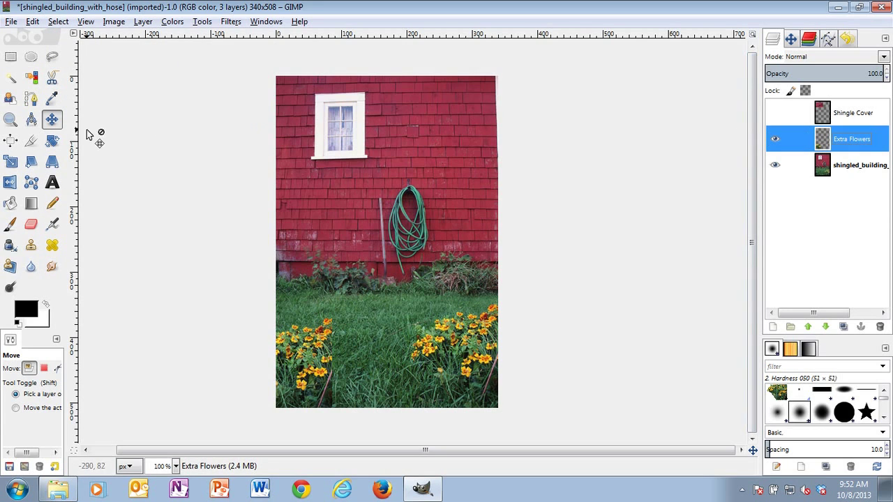
Flip the lower-left Extra Flowers patch horizontally with the Flip tool.
{"action": "left_click", "coordinate": [9, 183]}
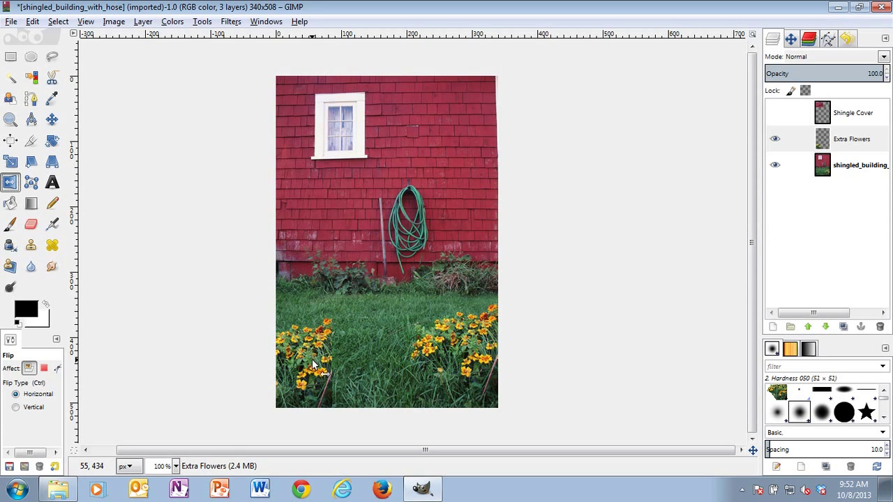
{"action": "left_click", "coordinate": [794, 139]}
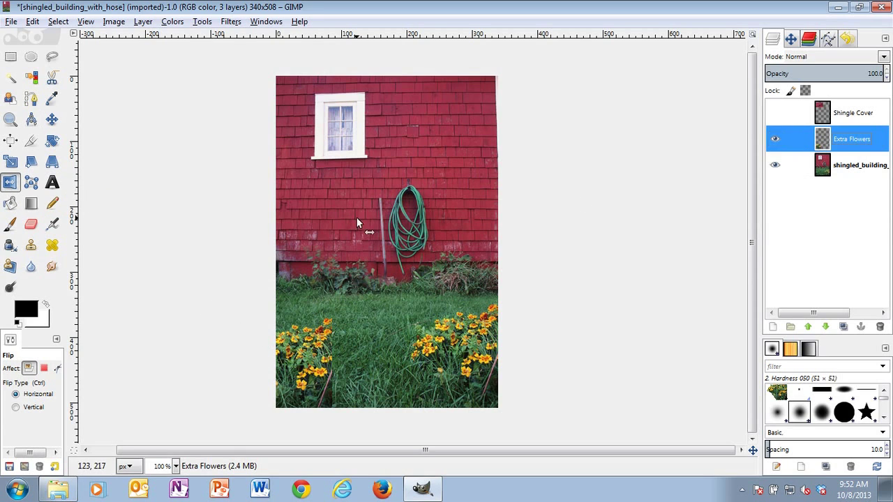
{"action": "left_click", "coordinate": [311, 353]}
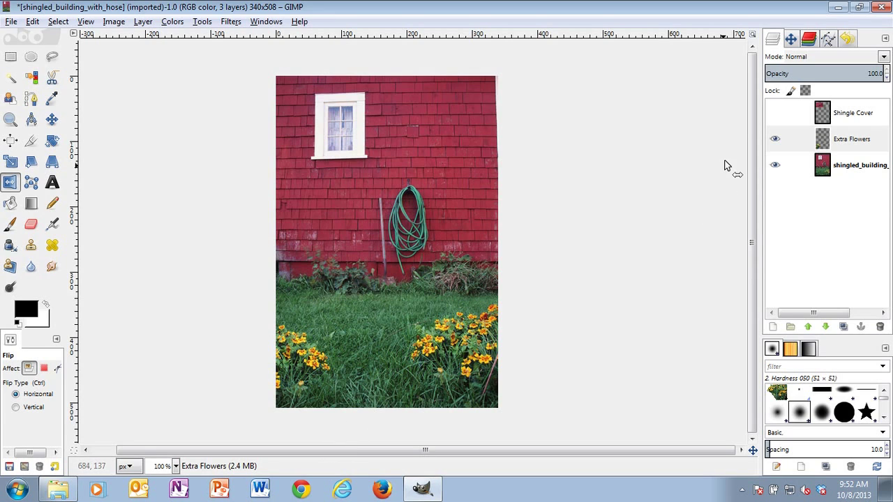
Turn Shingle Cover back on, compare by toggling Extra Flowers and Shingle Cover, leaving all visible.
{"action": "left_click", "coordinate": [776, 115]}
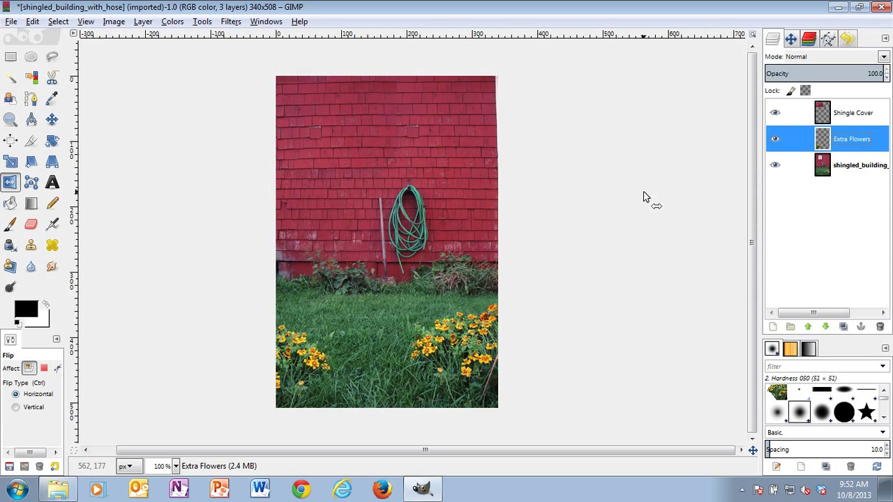
{"action": "left_click", "coordinate": [775, 139]}
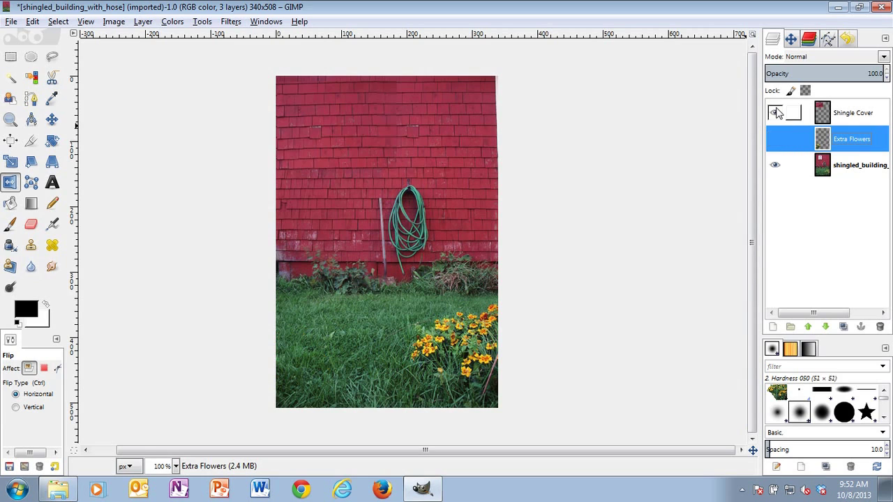
{"action": "left_click", "coordinate": [774, 112]}
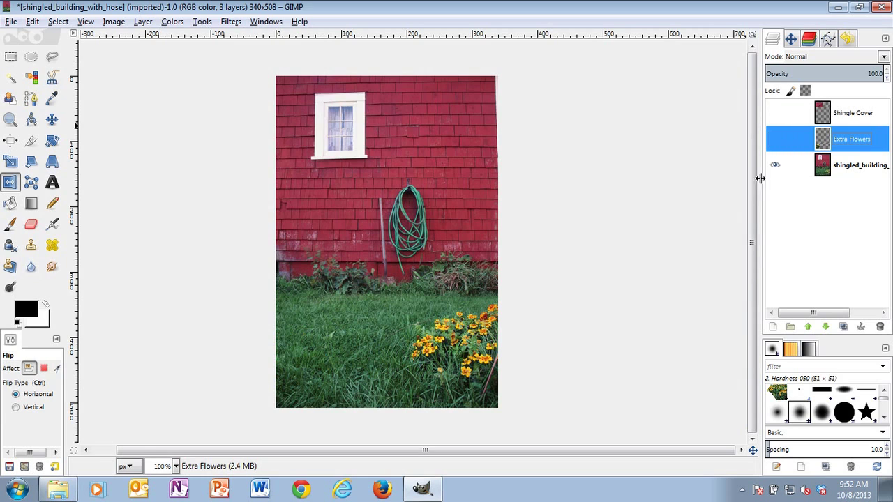
{"action": "left_click", "coordinate": [775, 113]}
{"action": "left_click", "coordinate": [774, 138]}
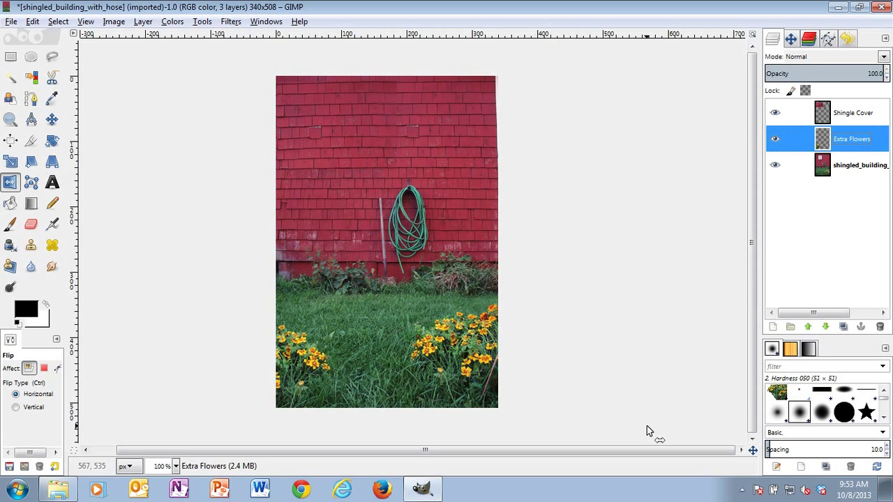
Zoom to about 226%, pan down to the flowers, then return to the 1:1 view.
{"action": "left_click", "coordinate": [790, 38]}
{"action": "left_click_drag", "start_coordinate": [814, 310], "coordinate": [823, 315]}
{"action": "left_click_drag", "start_coordinate": [837, 186], "coordinate": [823, 227]}
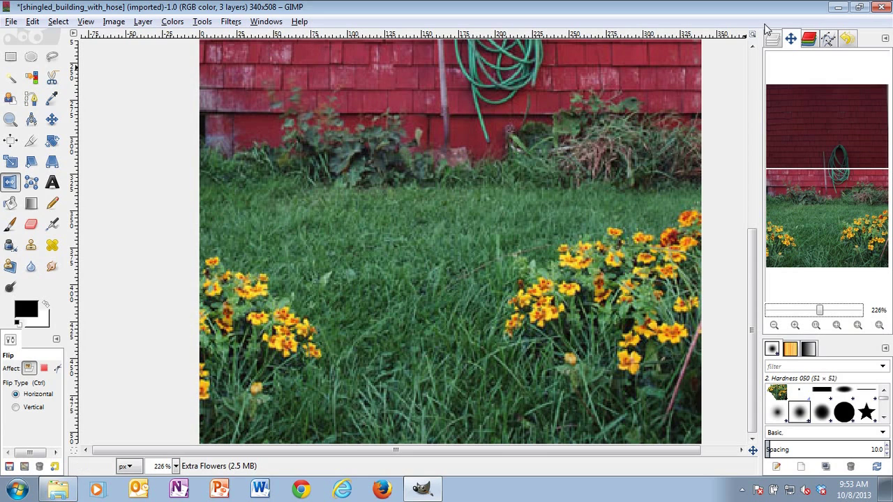
{"action": "left_click", "coordinate": [816, 326]}
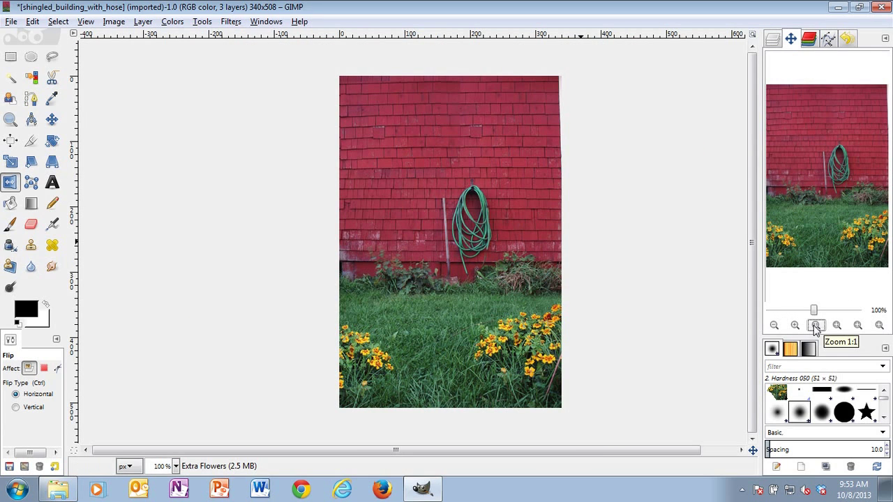
Save the image as shingled_building_with_hose_v1.xcf, adding _v1 to the existing name.
{"action": "left_click", "coordinate": [11, 22]}
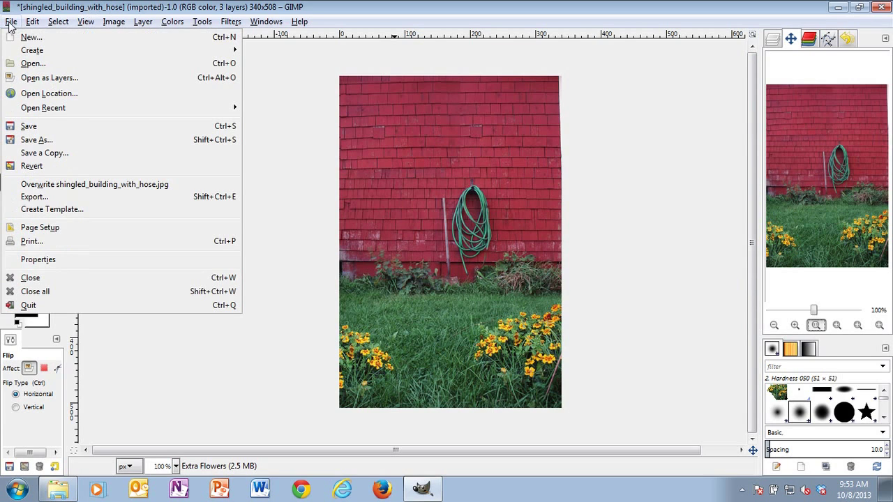
{"action": "left_click", "coordinate": [44, 142]}
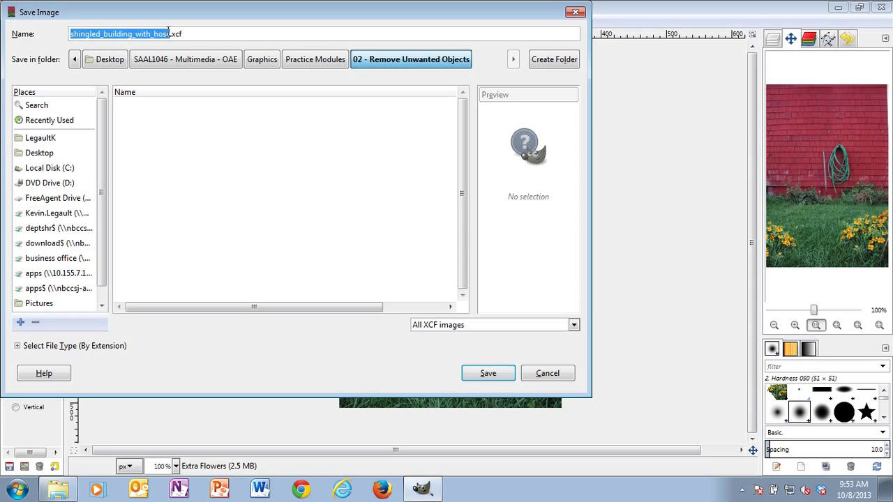
{"action": "left_click", "coordinate": [170, 33]}
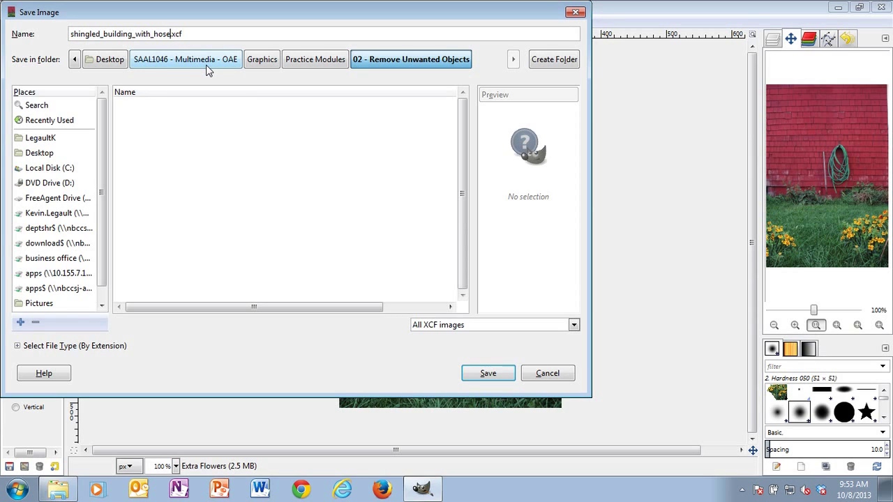
{"action": "type", "text": "_v1"}
{"action": "left_click", "coordinate": [488, 375]}
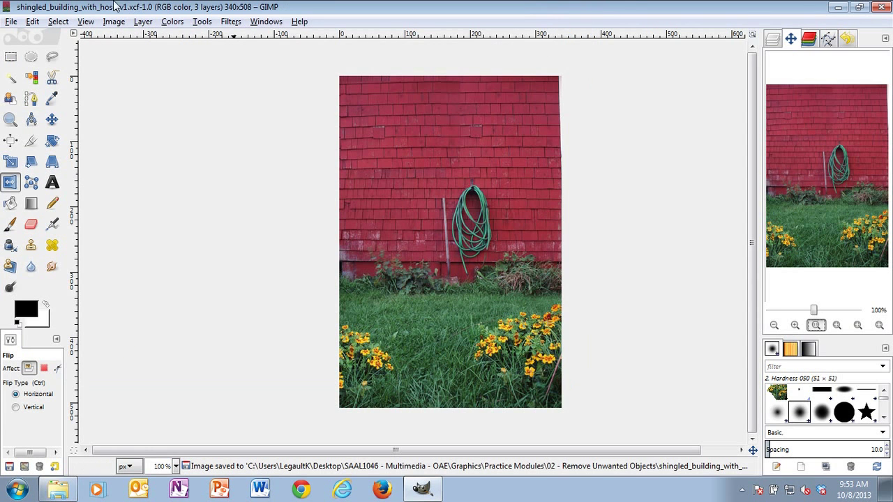
Set up an export named shingled_building_with_hose_fixed_v1.jpg with JPEG image as the file type.
{"action": "left_click", "coordinate": [12, 22]}
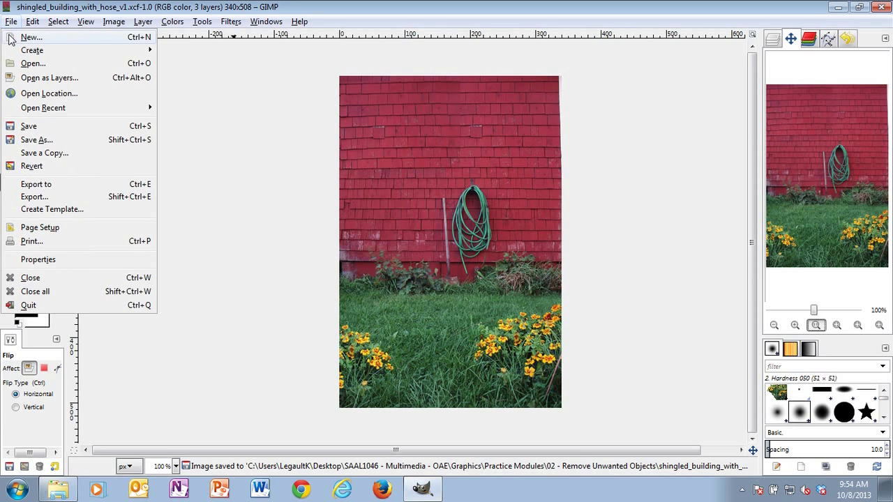
{"action": "left_click", "coordinate": [42, 197]}
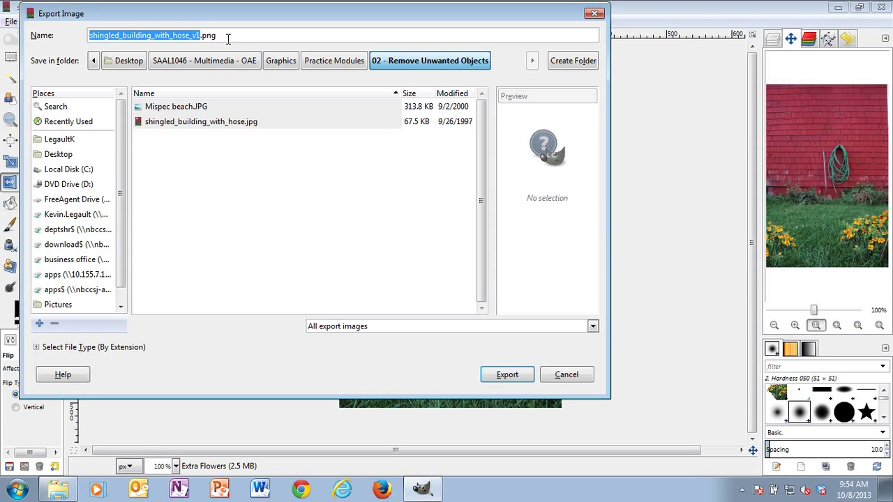
{"action": "left_click", "coordinate": [37, 347]}
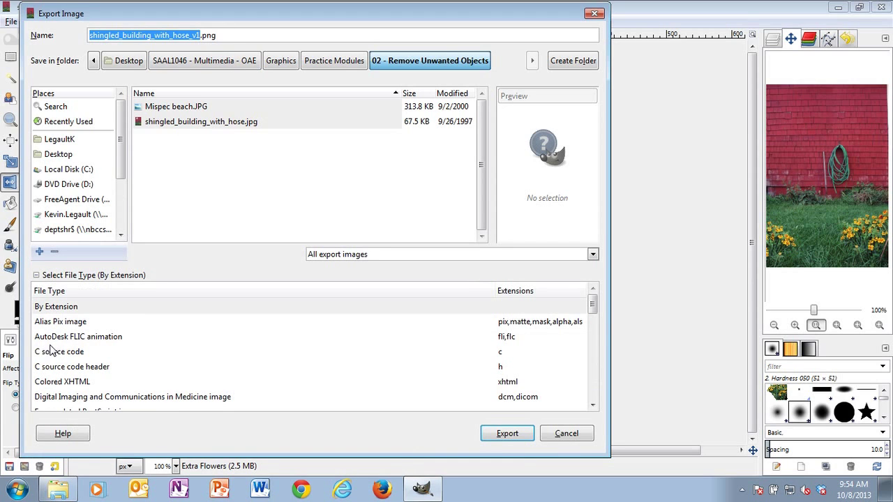
{"action": "left_click", "coordinate": [195, 35]}
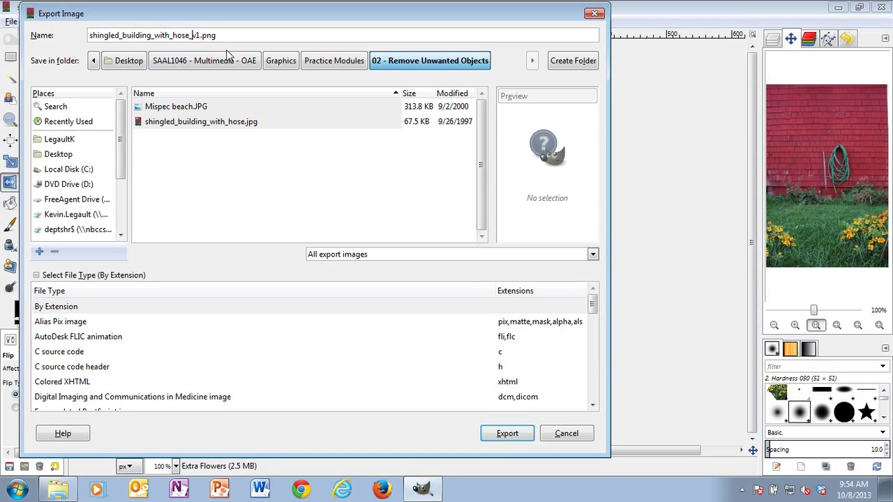
{"action": "type", "text": "fixed_"}
{"action": "left_click", "coordinate": [63, 351]}
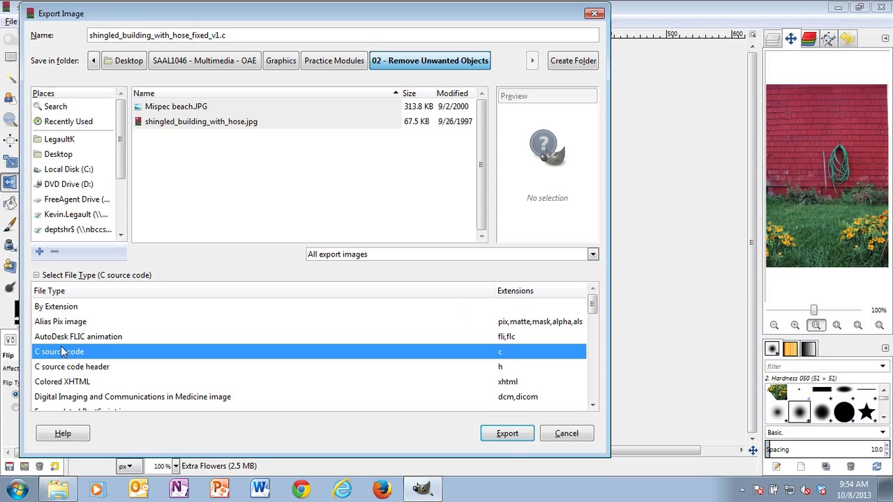
{"action": "type", "text": "jpg"}
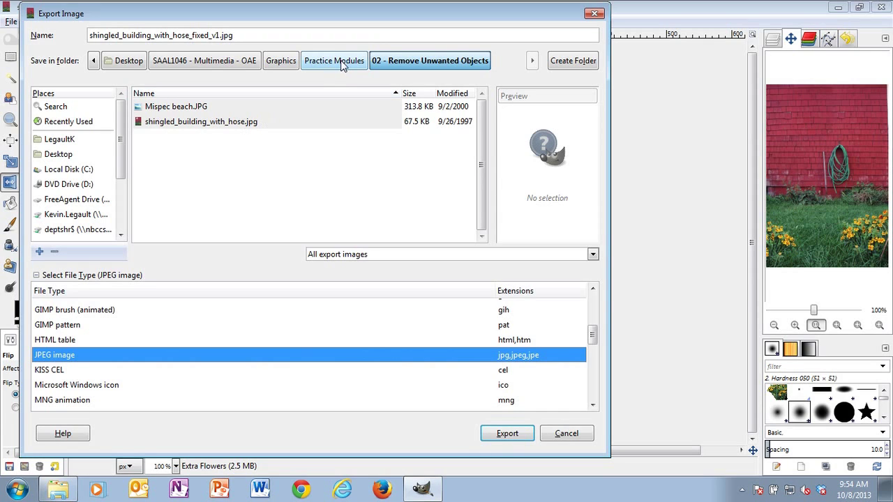
Create a zzOriginals folder, then return to the 02 - Remove Unwanted Objects folder.
{"action": "left_click", "coordinate": [571, 61]}
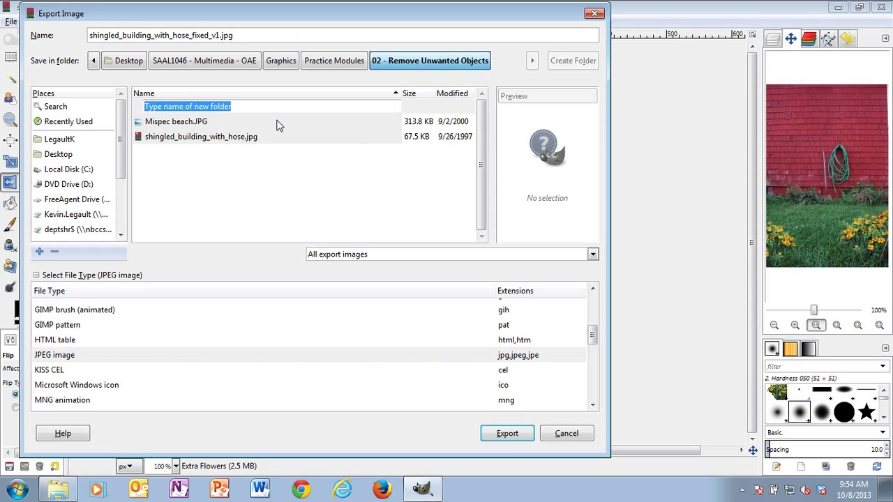
{"action": "type", "text": "zzOriginals"}
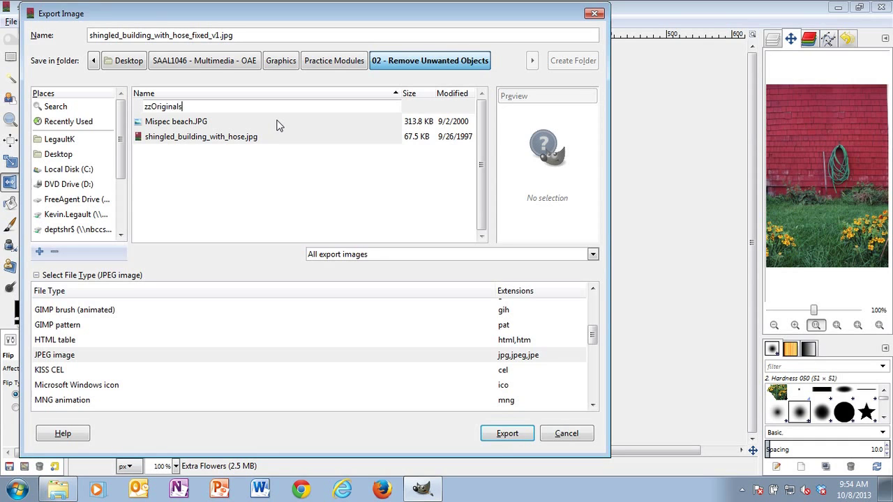
{"action": "key", "text": "Return"}
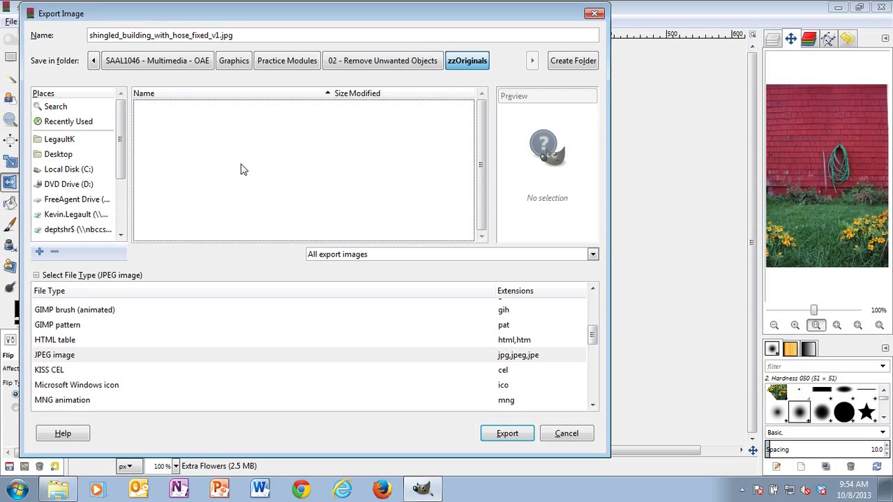
{"action": "left_click", "coordinate": [405, 61]}
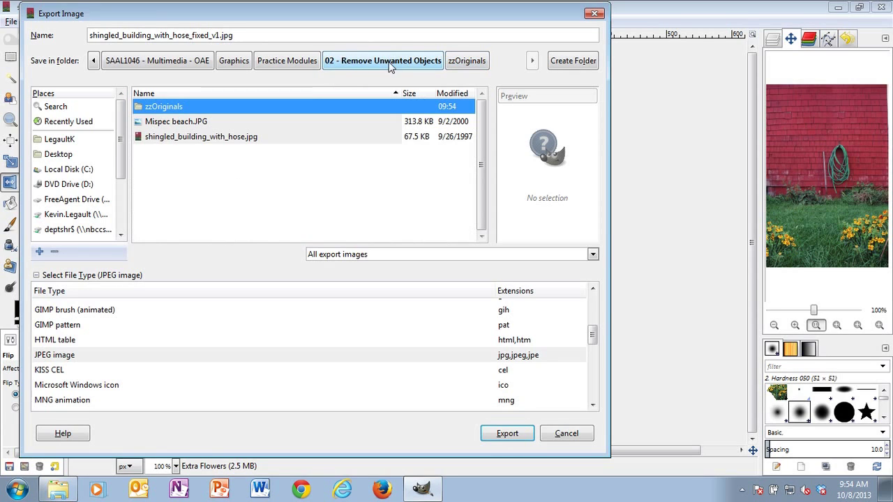
{"action": "right_click", "coordinate": [180, 143]}
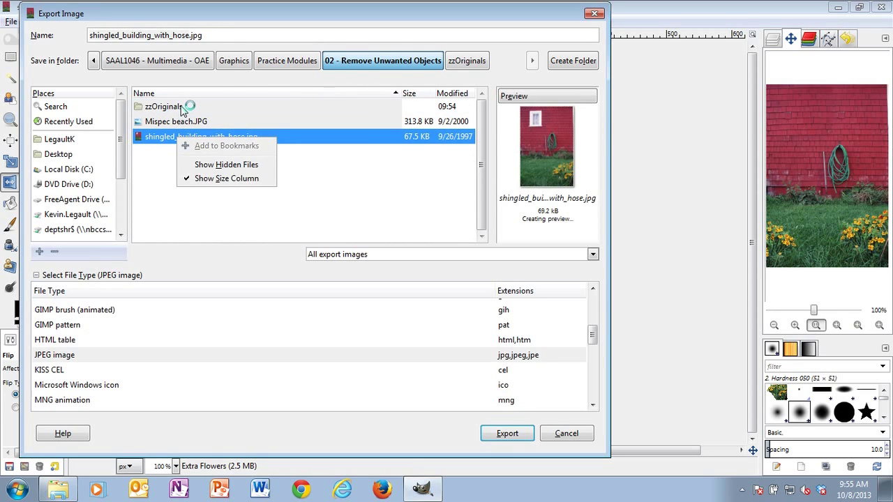
{"action": "left_click", "coordinate": [183, 110]}
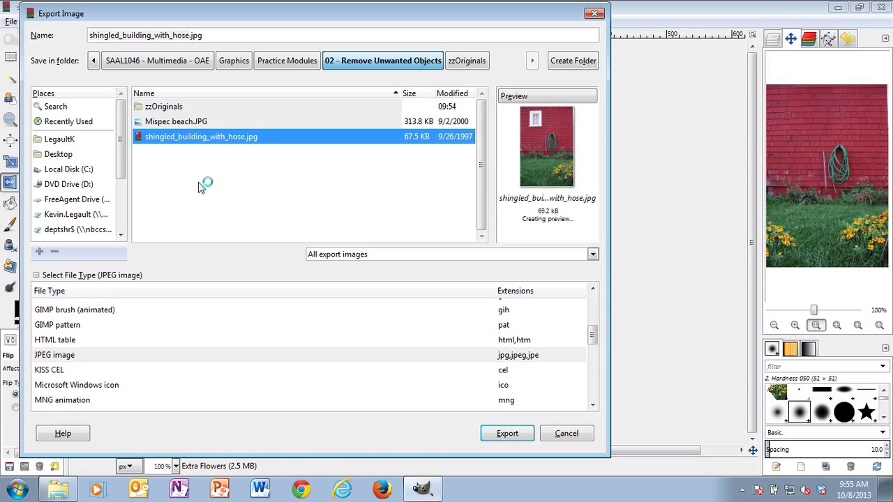
Export as shingled_building_with_hose_fixed_v1.jpg at JPEG quality 100, declining to overwrite the original.
{"action": "left_click", "coordinate": [512, 440]}
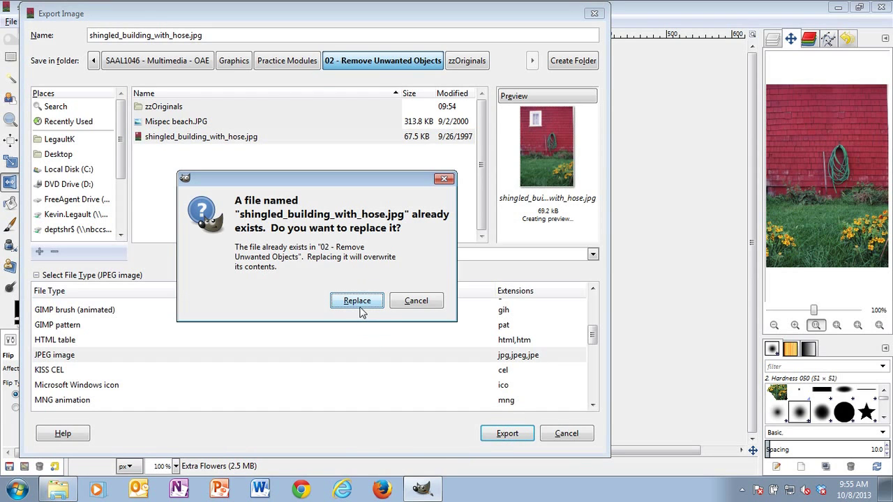
{"action": "left_click", "coordinate": [419, 300]}
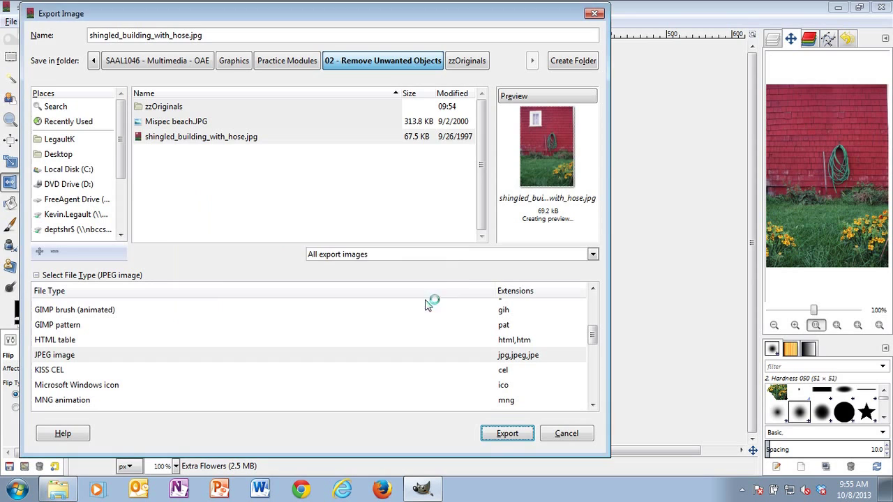
{"action": "left_click", "coordinate": [190, 35]}
{"action": "type", "text": "_fixed_v1"}
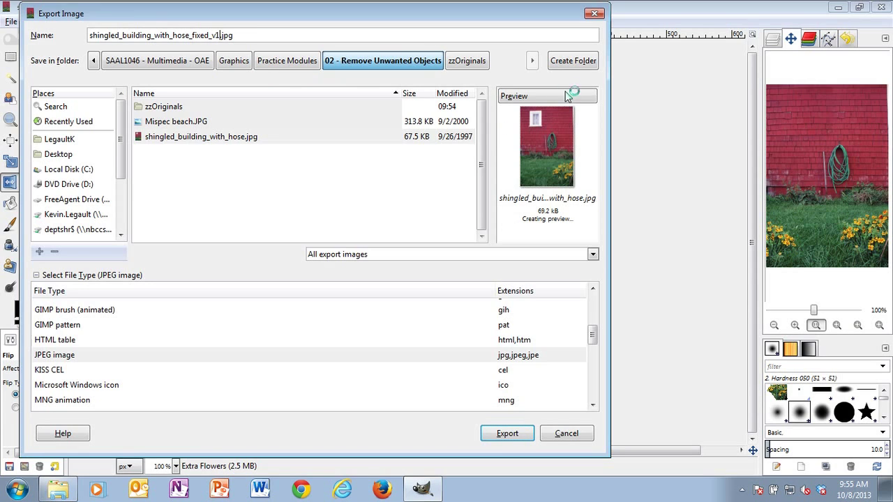
{"action": "left_click", "coordinate": [507, 434]}
{"action": "left_click_drag", "start_coordinate": [477, 207], "coordinate": [497, 206]}
{"action": "left_click", "coordinate": [453, 332]}
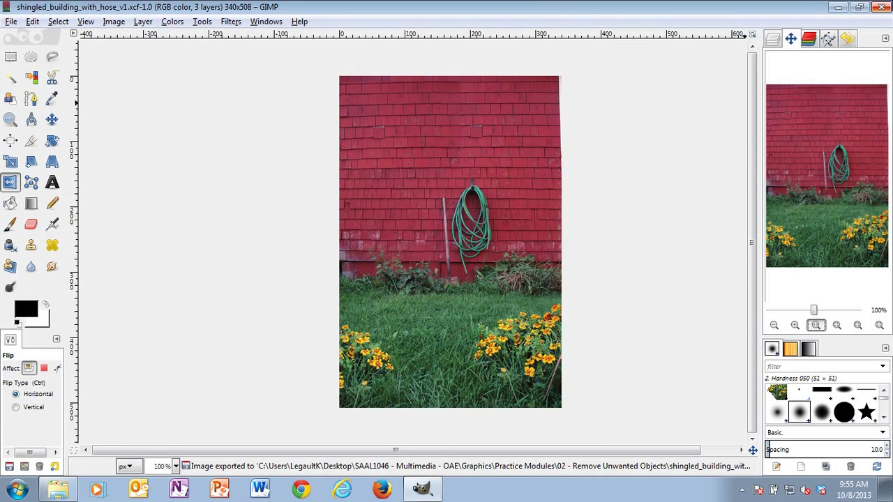
Close the image and quit GIMP.
{"action": "left_click", "coordinate": [773, 41]}
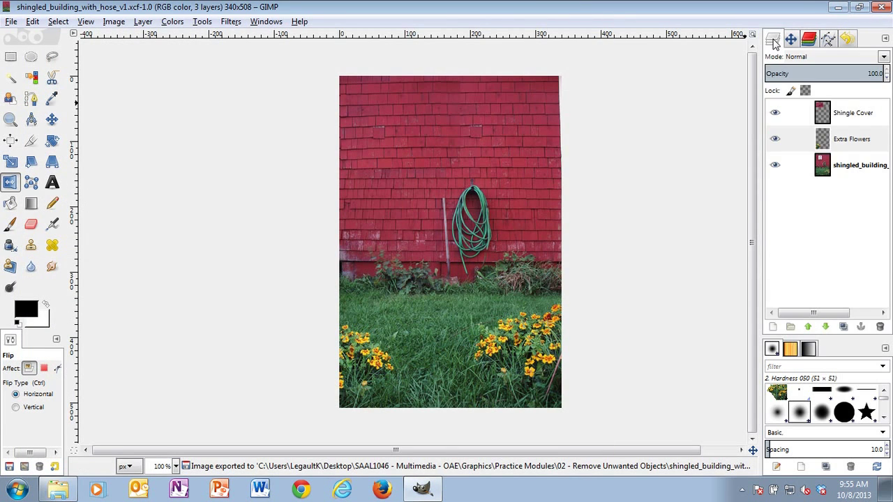
{"action": "left_click", "coordinate": [881, 12]}
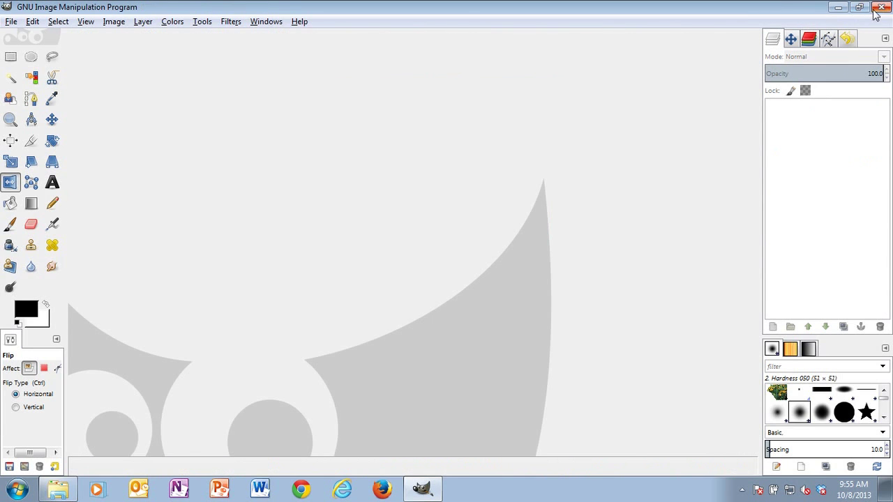
{"action": "left_click", "coordinate": [881, 12]}
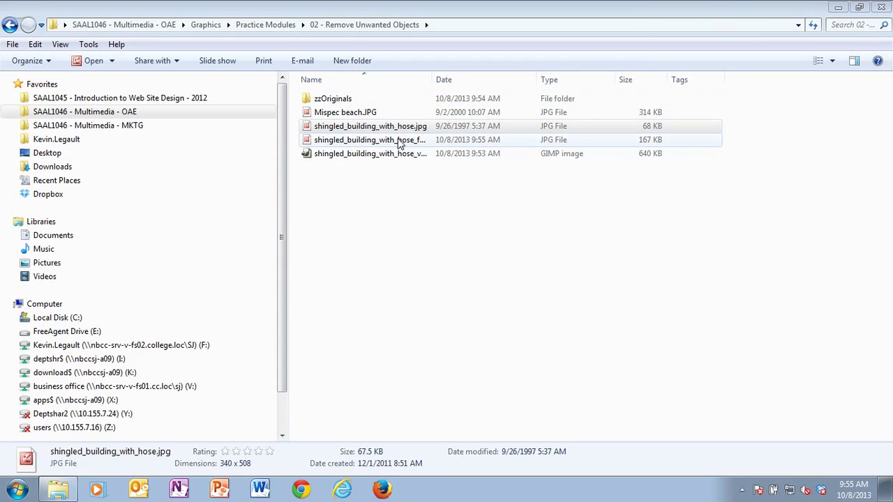
Move shingled_building_with_hose.jpg and Mispec beach.JPG into zzOriginals and select the fixed_v1 JPEG.
{"action": "double_click", "coordinate": [432, 80]}
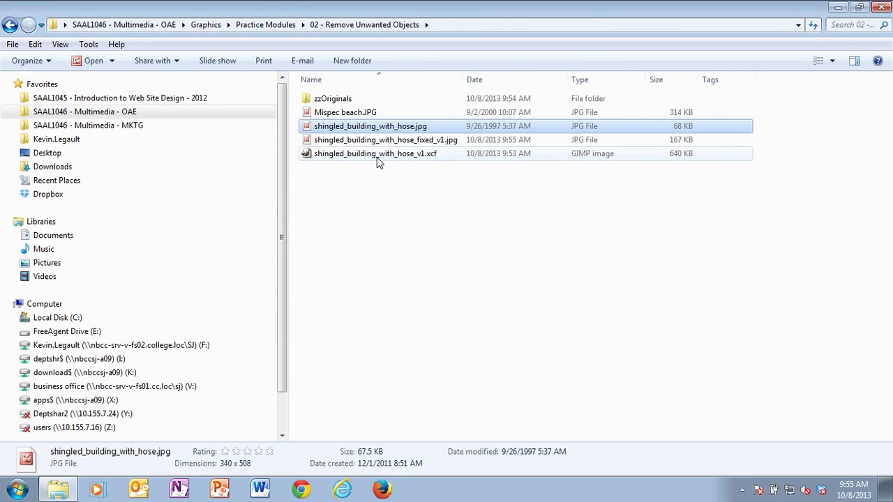
{"action": "right_click", "coordinate": [346, 101]}
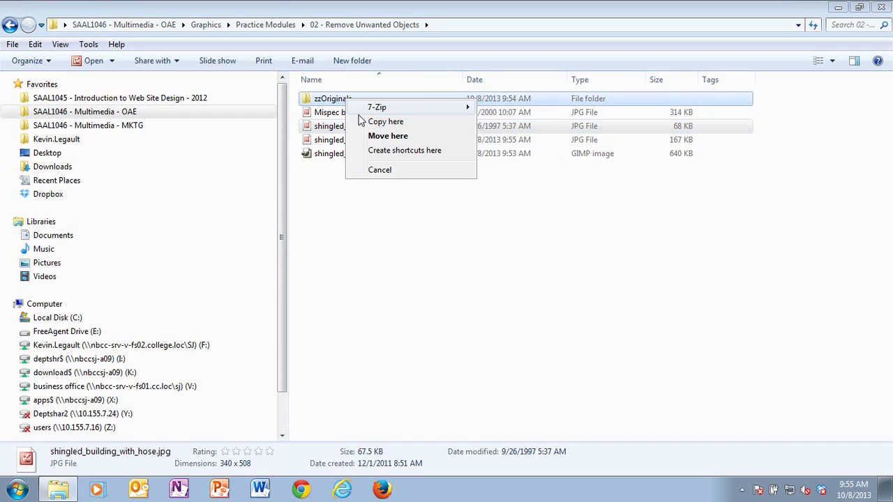
{"action": "left_click", "coordinate": [383, 136]}
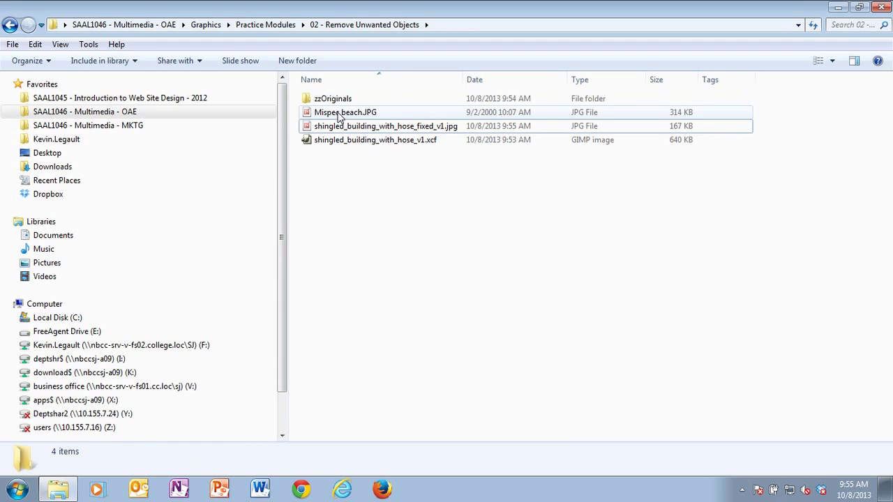
{"action": "left_click_drag", "start_coordinate": [342, 112], "coordinate": [337, 98]}
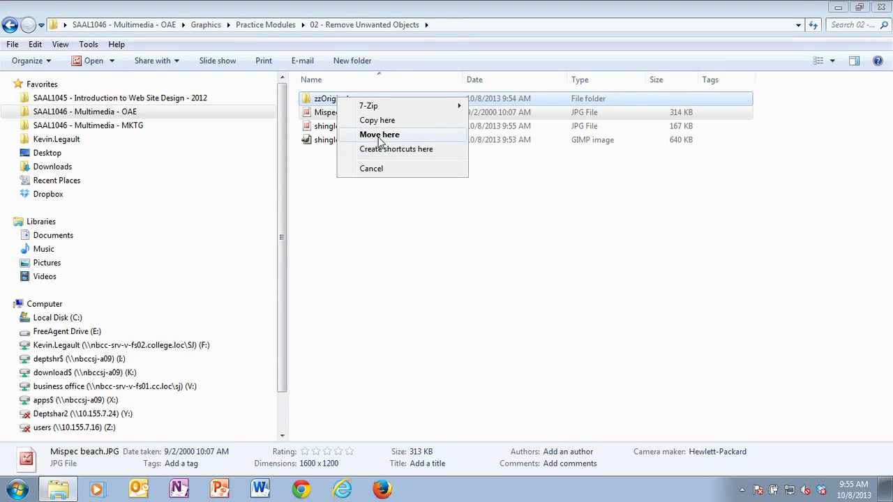
{"action": "left_click", "coordinate": [378, 135]}
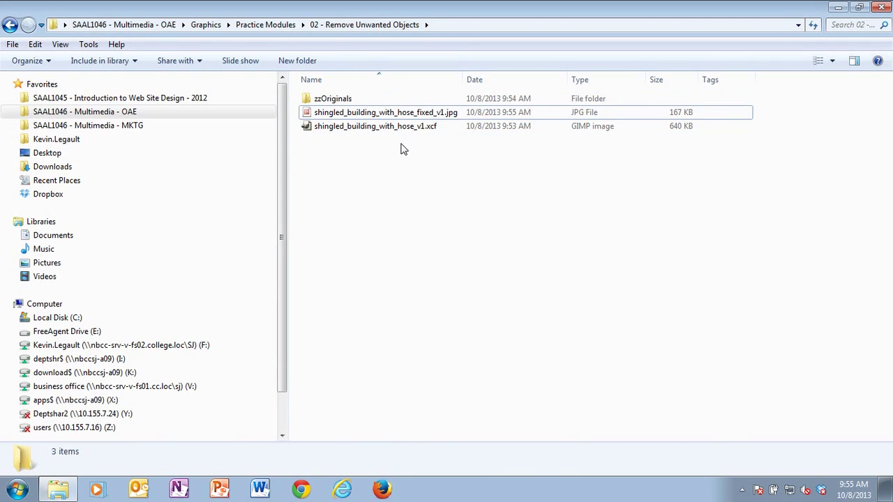
{"action": "left_click", "coordinate": [411, 115]}
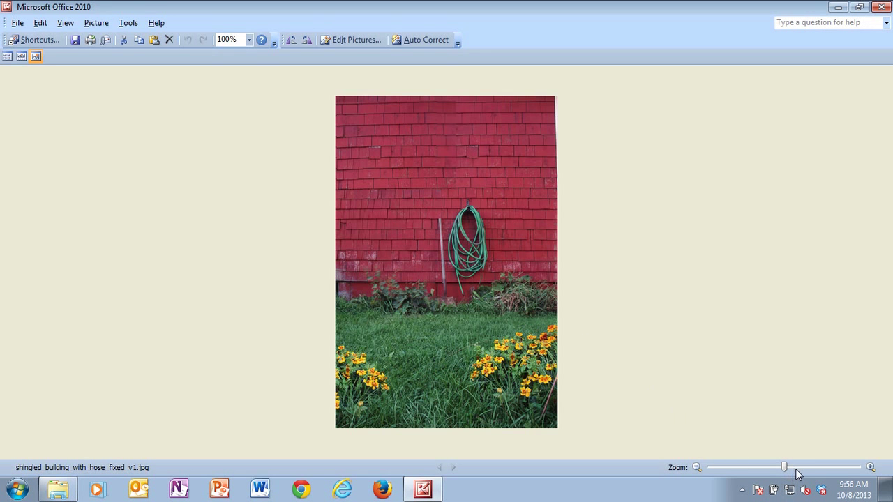
Zoom the fixed_v1 JPEG in Picture Manager to 107%.
{"action": "left_click_drag", "start_coordinate": [784, 468], "coordinate": [789, 473]}
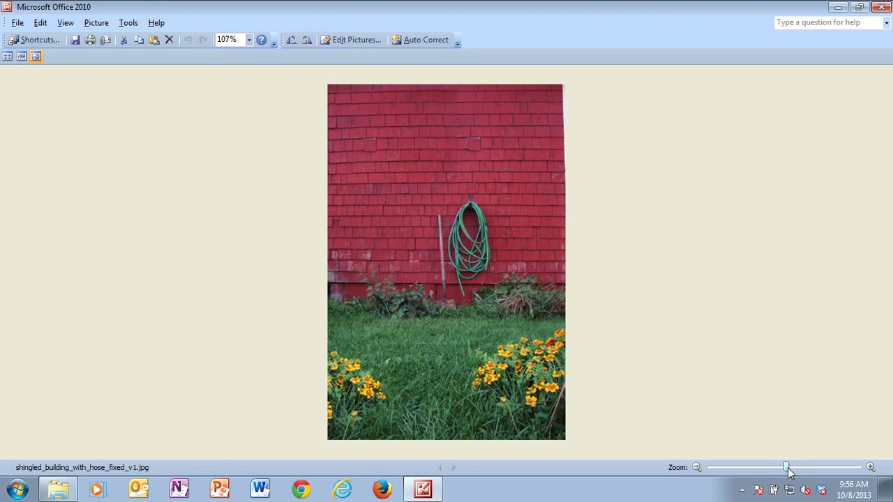